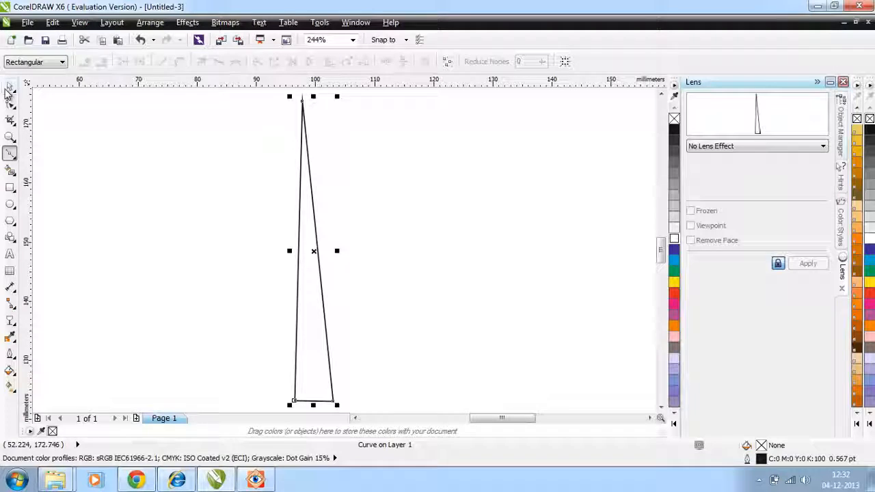
# Convert the triangle's long right side to a curve and bend its control handles into an S shape crossing the left side.
pyautogui.click(9, 89)
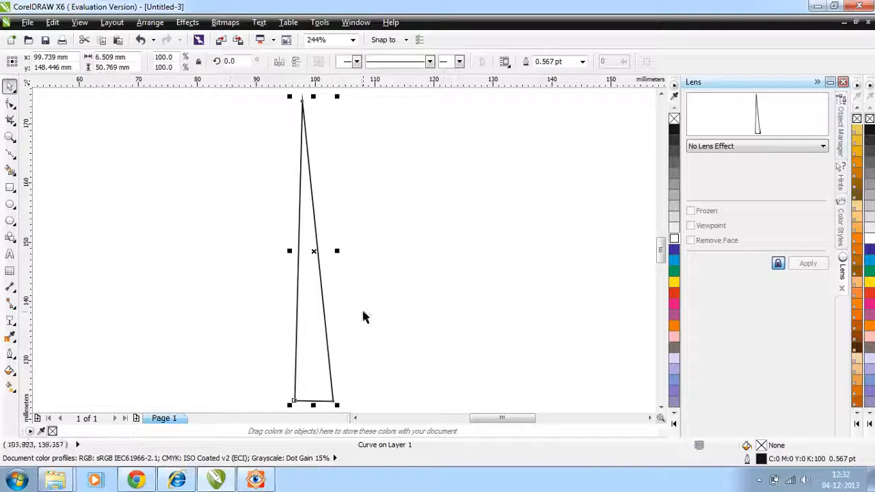
pyautogui.click(9, 103)
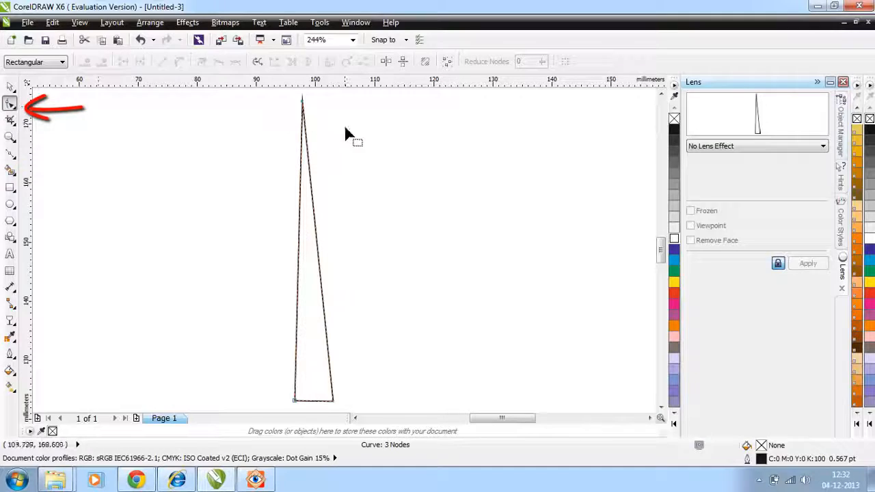
pyautogui.click(307, 168)
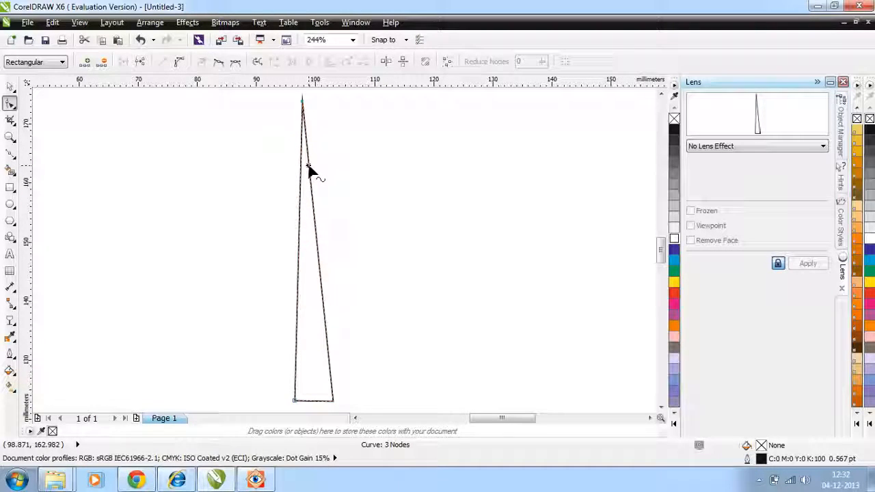
pyautogui.rightClick(308, 167)
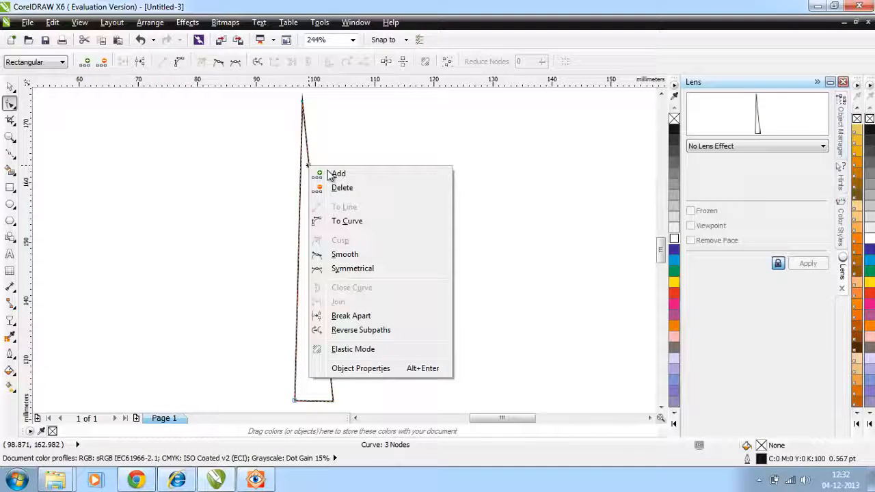
pyautogui.click(353, 222)
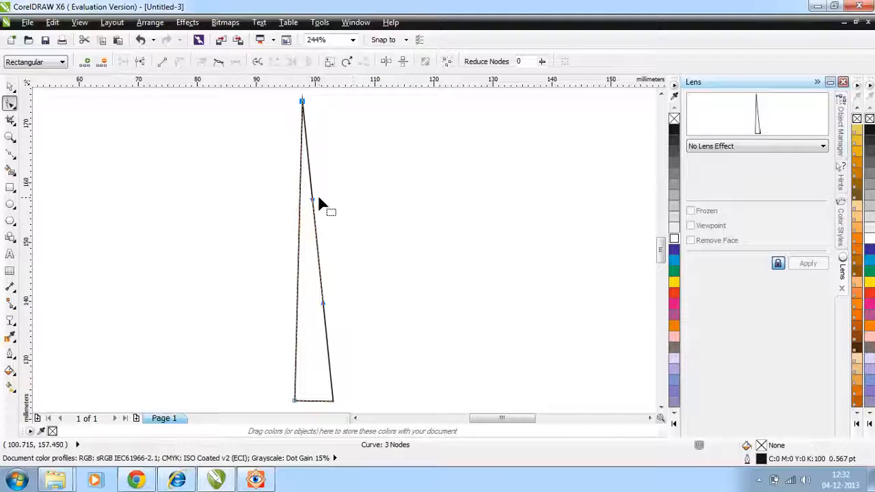
pyautogui.moveTo(315, 202); pyautogui.dragTo(259, 149)
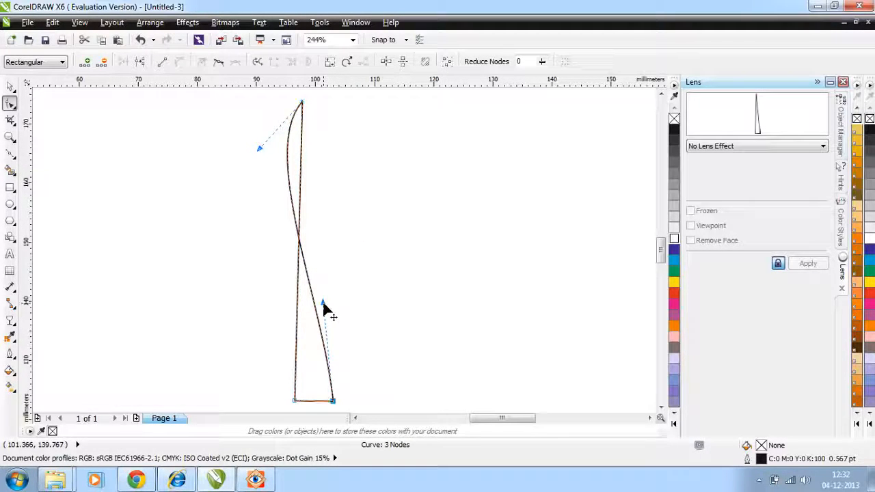
pyautogui.moveTo(326, 305); pyautogui.dragTo(398, 330)
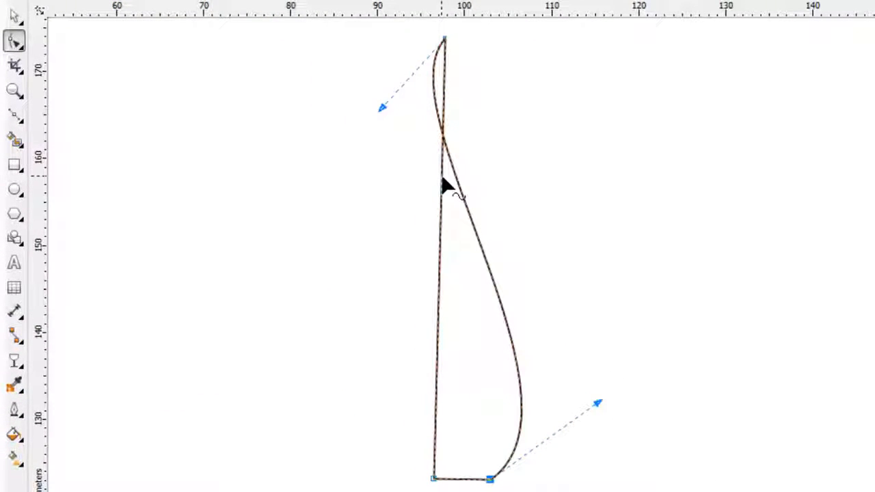
# Convert the triangle's long left side to a curve and pull its handles outward to form a rounded flame shape.
pyautogui.click(441, 188)
pyautogui.rightClick(441, 180)
pyautogui.click(561, 259)
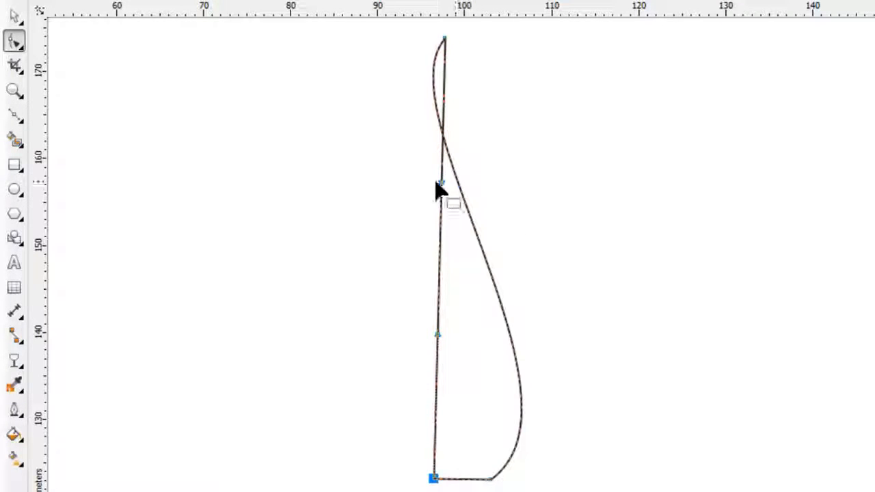
pyautogui.moveTo(441, 183); pyautogui.dragTo(309, 161)
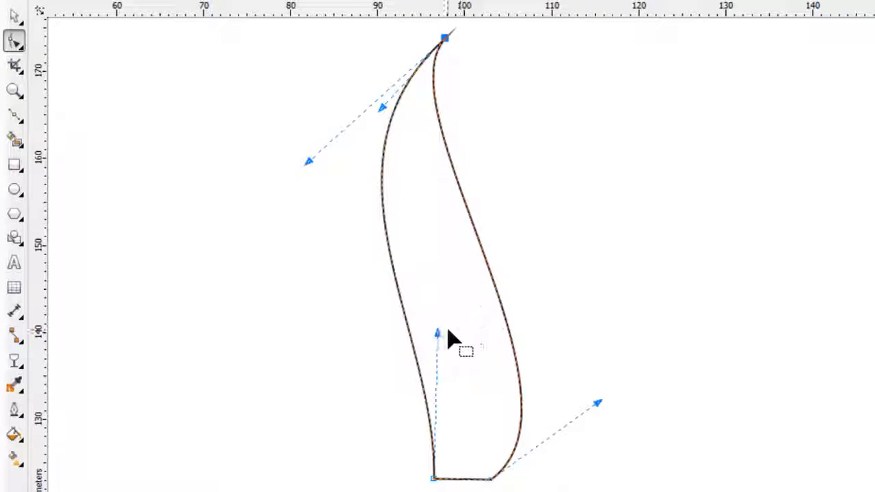
pyautogui.moveTo(438, 333); pyautogui.dragTo(274, 482)
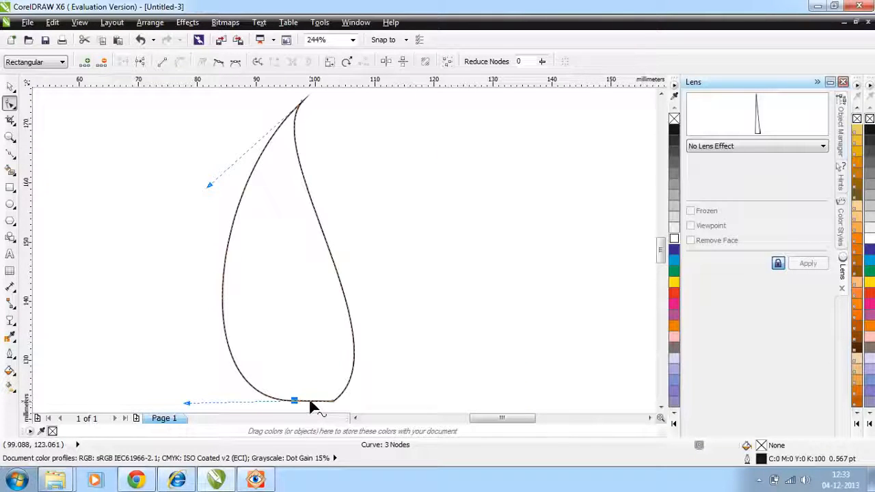
# Add a node in the middle of the flame's bottom edge and pull it up inside the shape as a pointed notch.
pyautogui.click(310, 403)
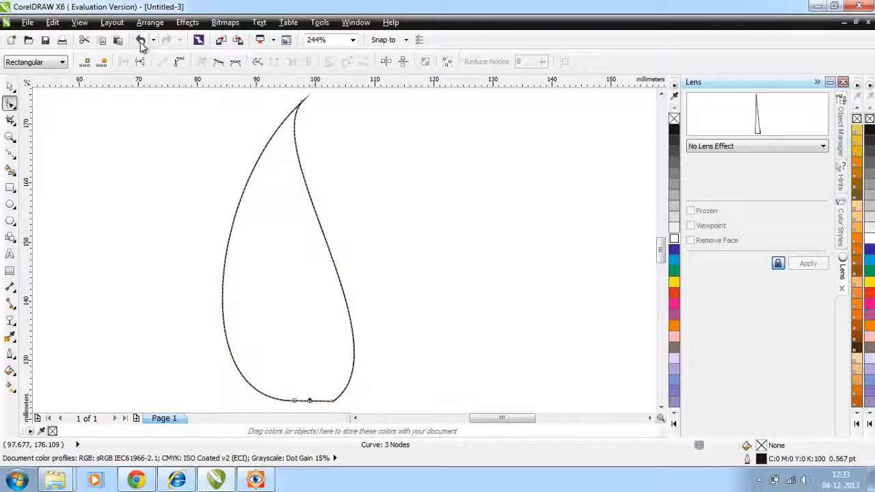
pyautogui.click(86, 61)
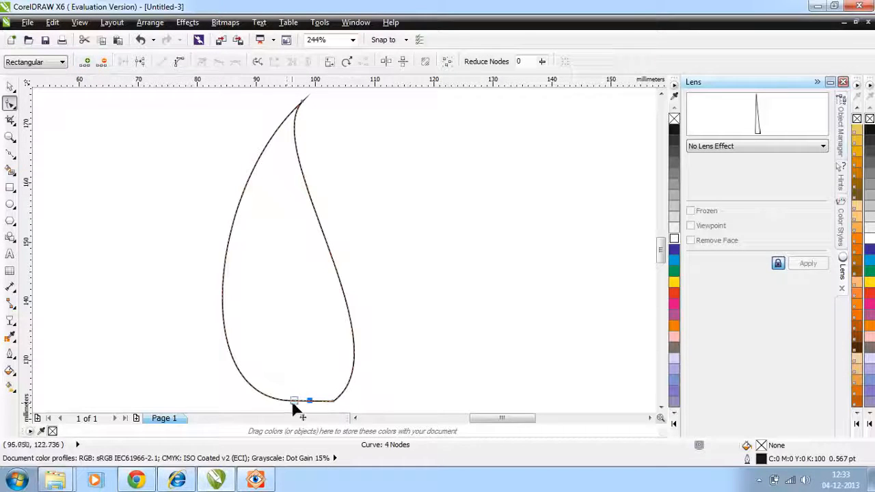
pyautogui.moveTo(310, 404); pyautogui.dragTo(298, 319)
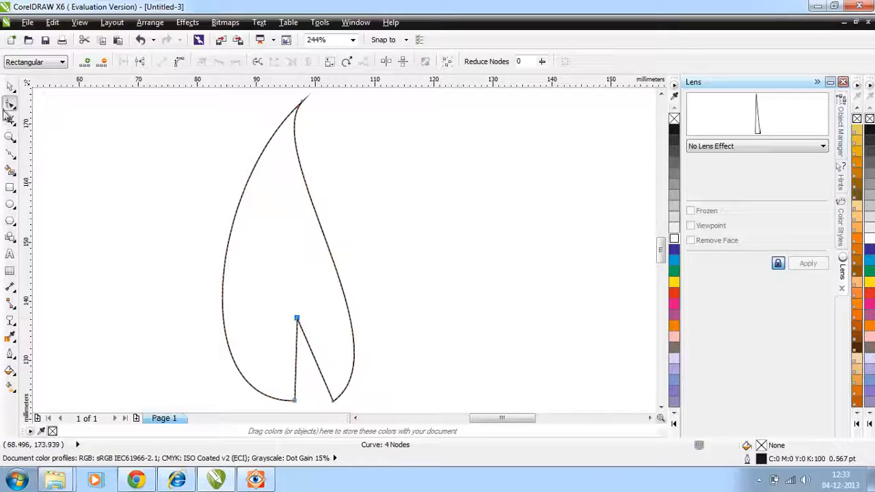
# Convert the notch's straight sides to curves and bend them slightly.
pyautogui.click(295, 350)
pyautogui.rightClick(295, 350)
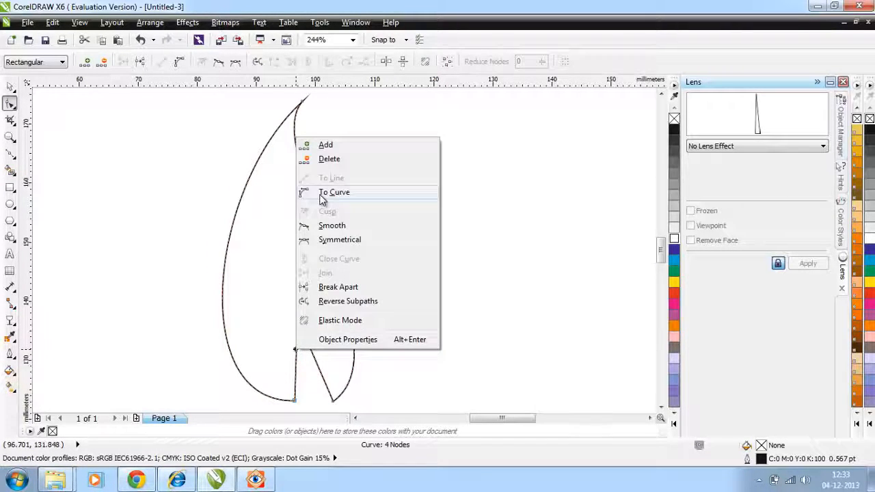
pyautogui.click(321, 195)
pyautogui.moveTo(296, 345); pyautogui.dragTo(292, 343)
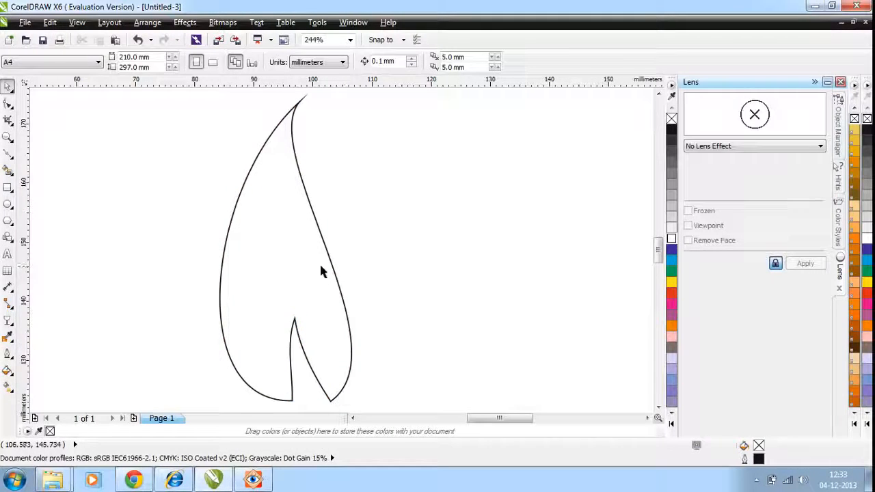
# Scale the flame shape proportionally to 84.1% and shift it about 12 mm to the right.
pyautogui.click(337, 251)
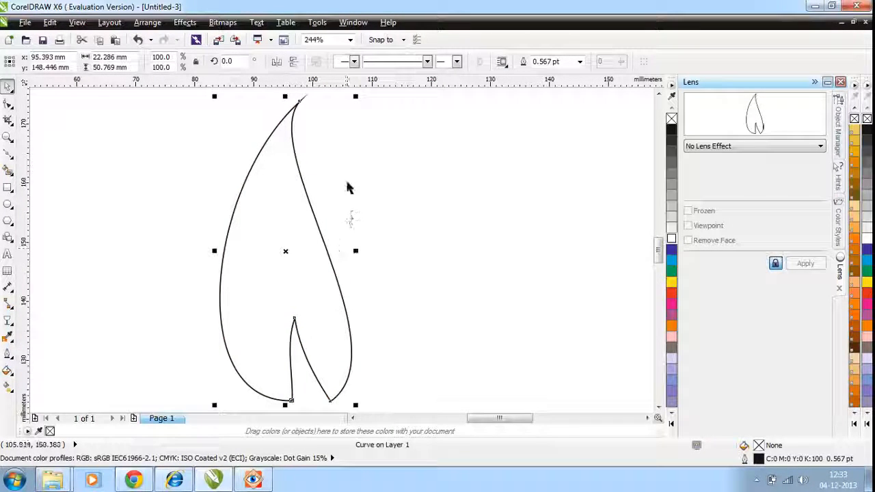
pyautogui.moveTo(355, 96); pyautogui.dragTo(334, 143)
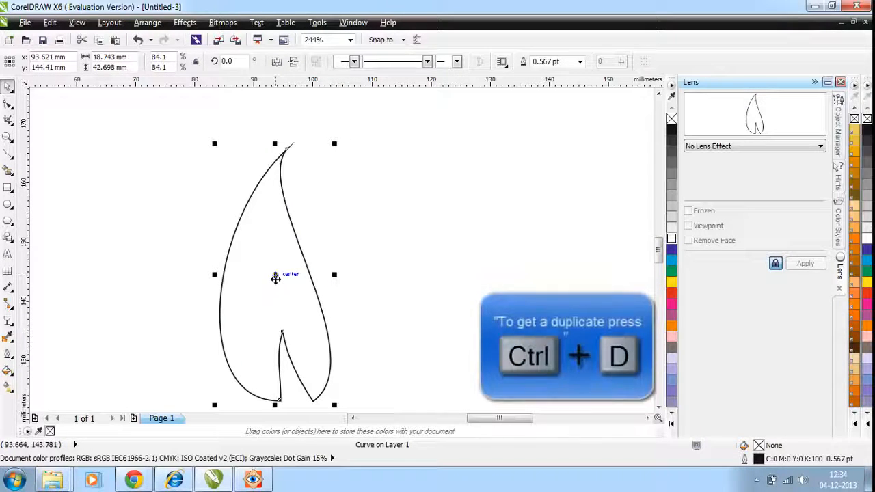
pyautogui.moveTo(275, 277); pyautogui.dragTo(394, 272)
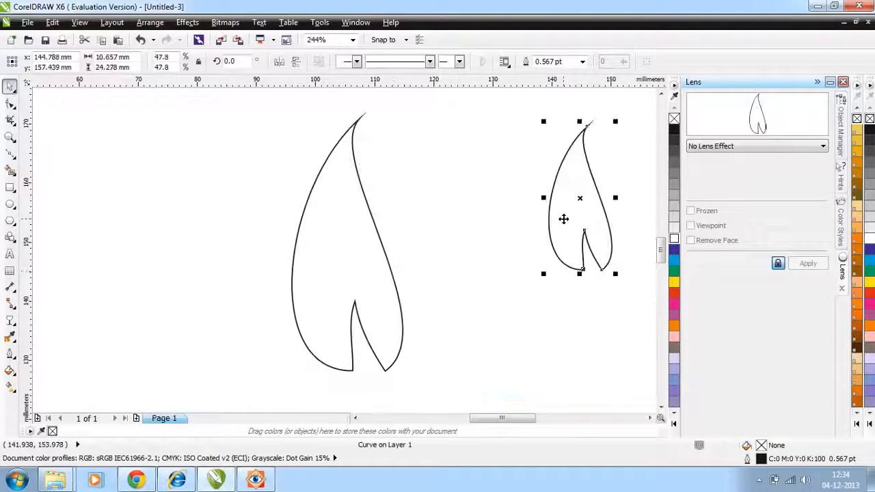
# Duplicate the small flame shape twice and clear the selection.
pyautogui.hotkey('ctrl', 'd')
pyautogui.hotkey('ctrl', 'd')
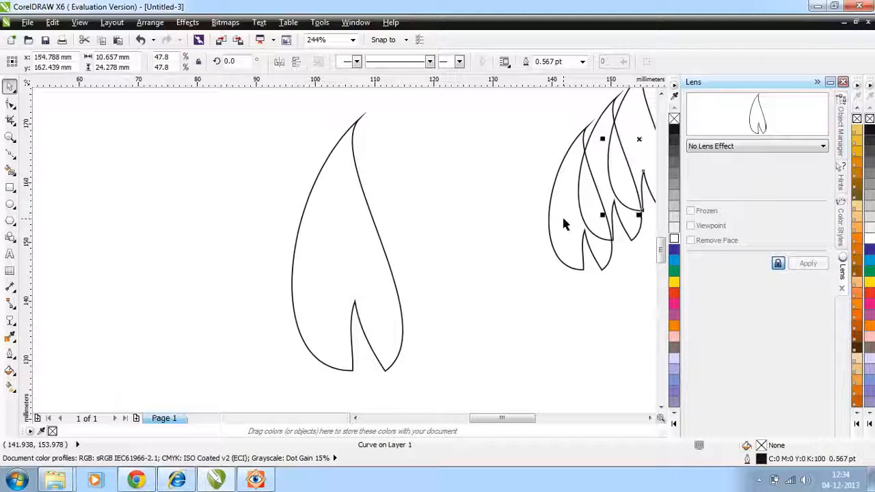
pyautogui.click(558, 310)
# Fill the large flame with a custom linear fountain fill from light turquoise to blue at 43%, ending in blue.
pyautogui.click(438, 212)
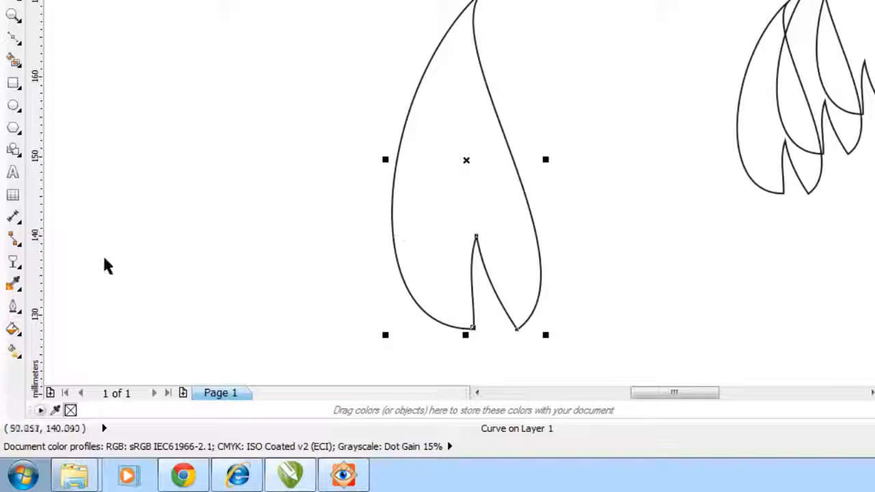
pyautogui.click(13, 331)
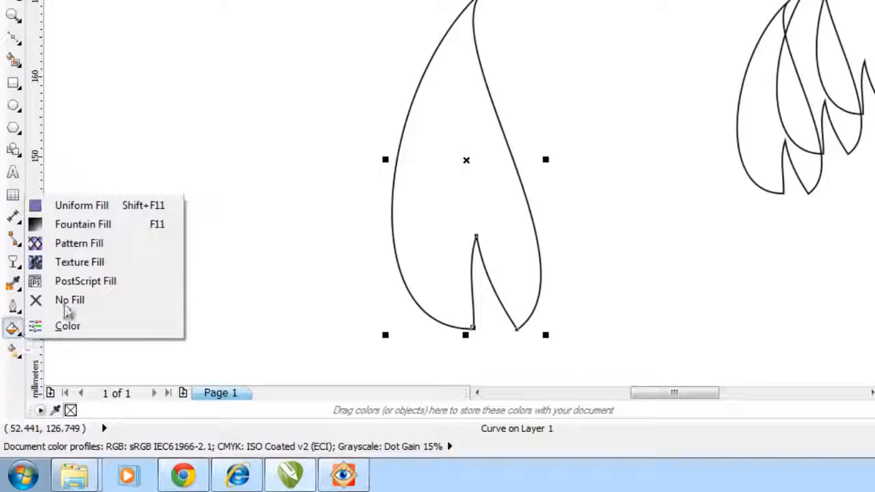
pyautogui.click(83, 225)
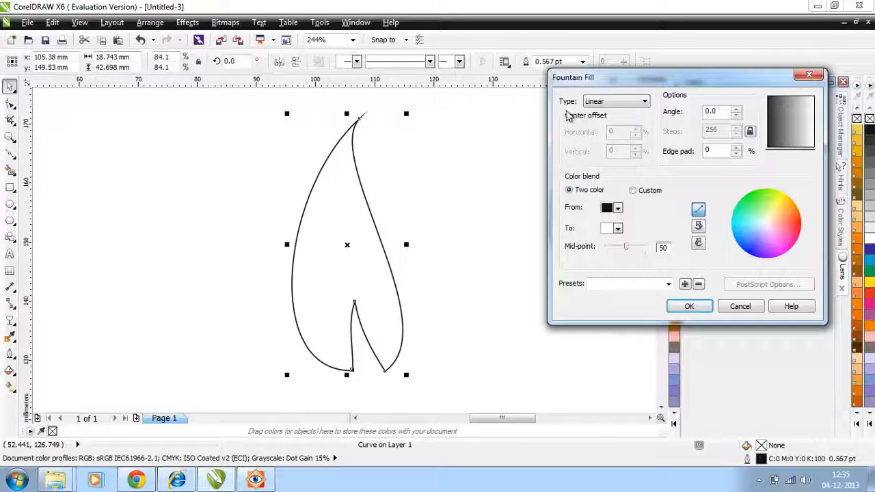
pyautogui.click(633, 191)
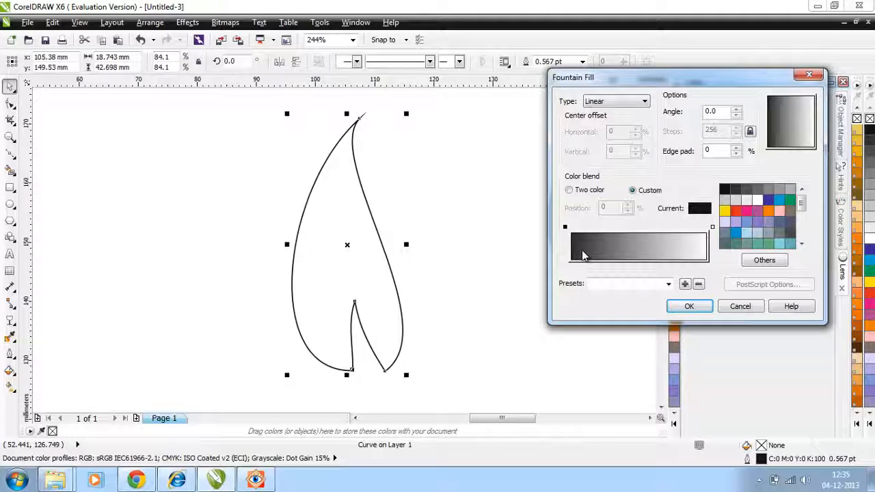
pyautogui.click(779, 243)
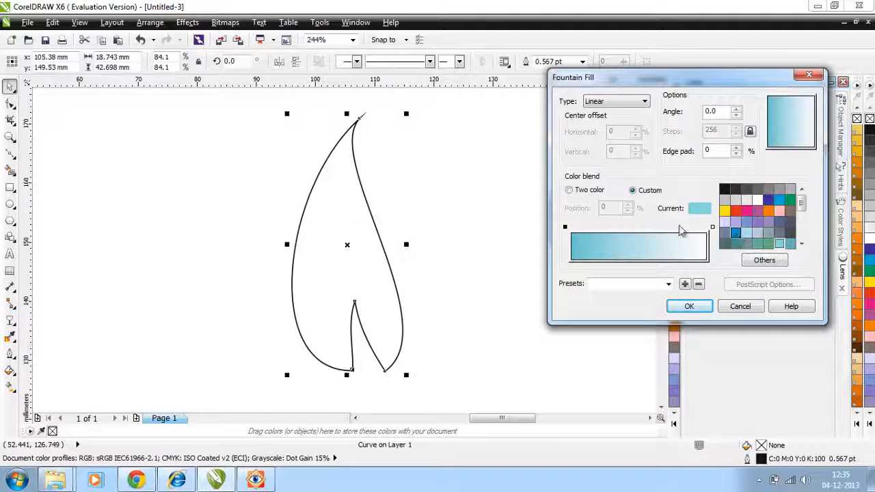
pyautogui.doubleClick(629, 227)
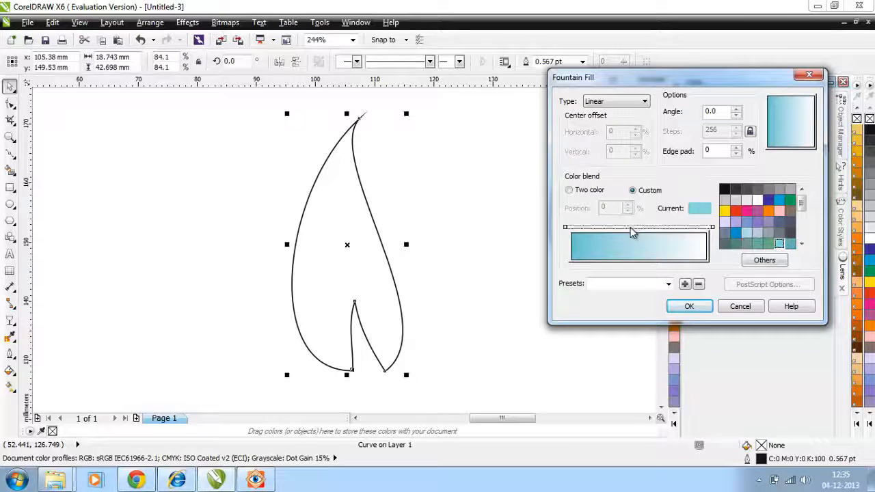
pyautogui.click(737, 234)
pyautogui.click(712, 226)
pyautogui.click(779, 200)
pyautogui.click(677, 305)
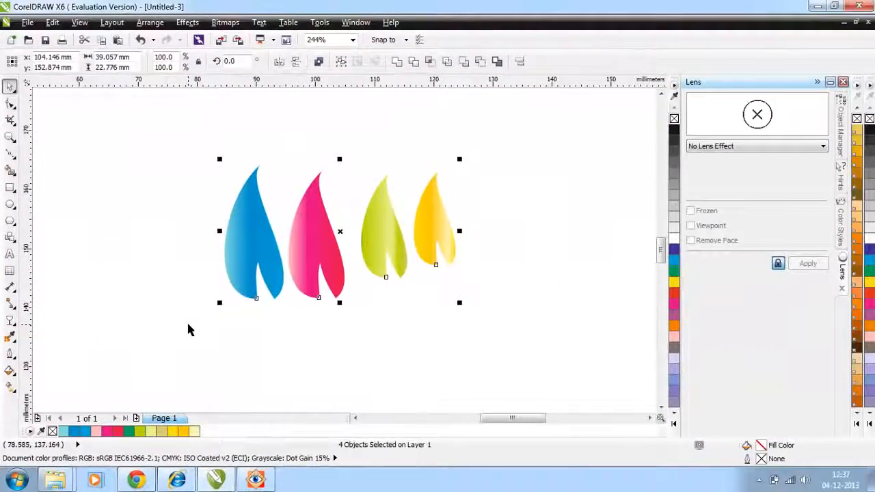
pyautogui.click(190, 336)
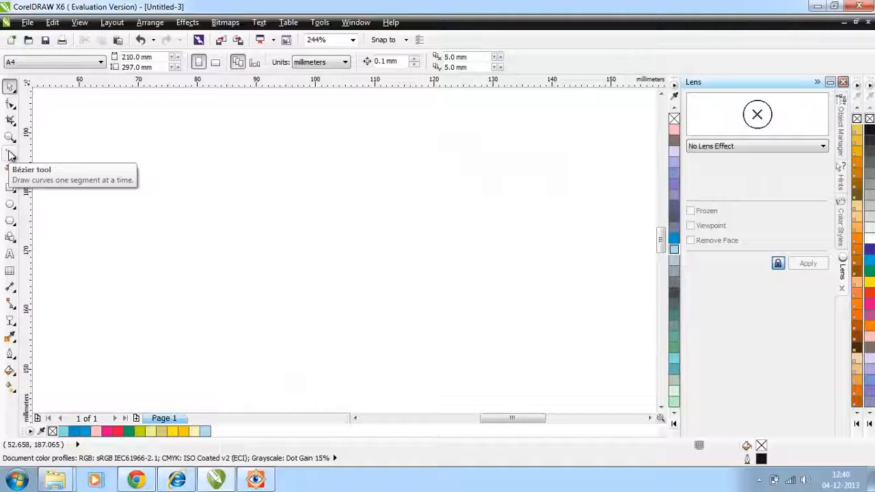
# Draw a closed narrow triangle about 4 mm wide and 47 mm tall with the Bézier tool, its tip pointing up.
pyautogui.click(10, 154)
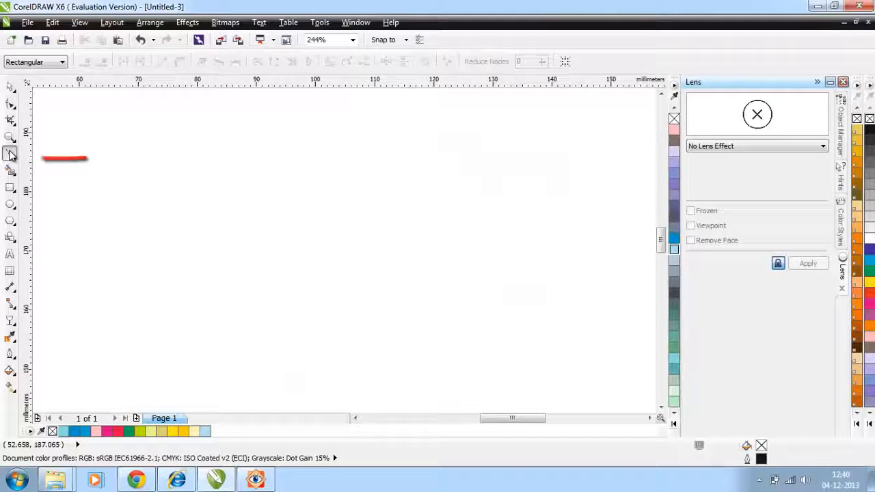
pyautogui.click(319, 393)
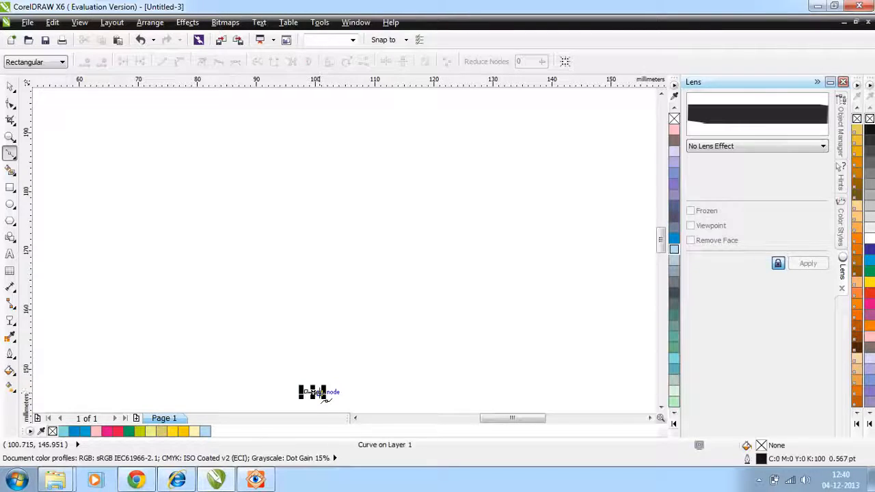
pyautogui.click(293, 114)
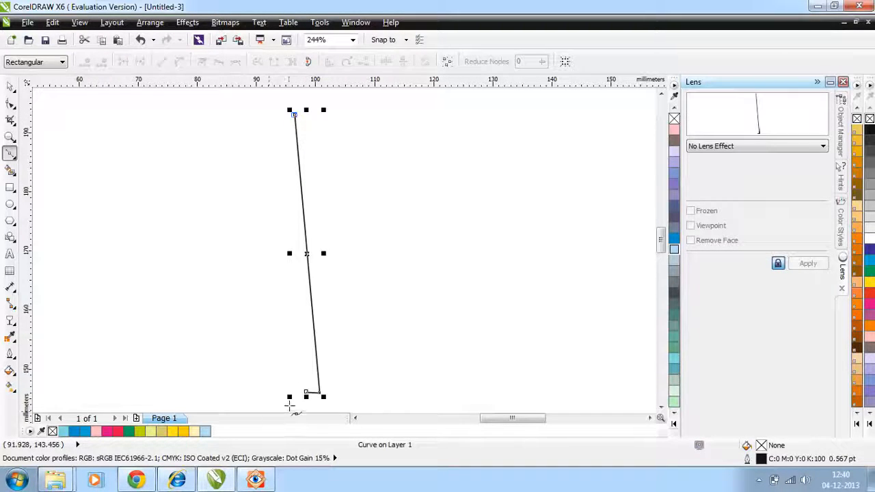
pyautogui.click(305, 391)
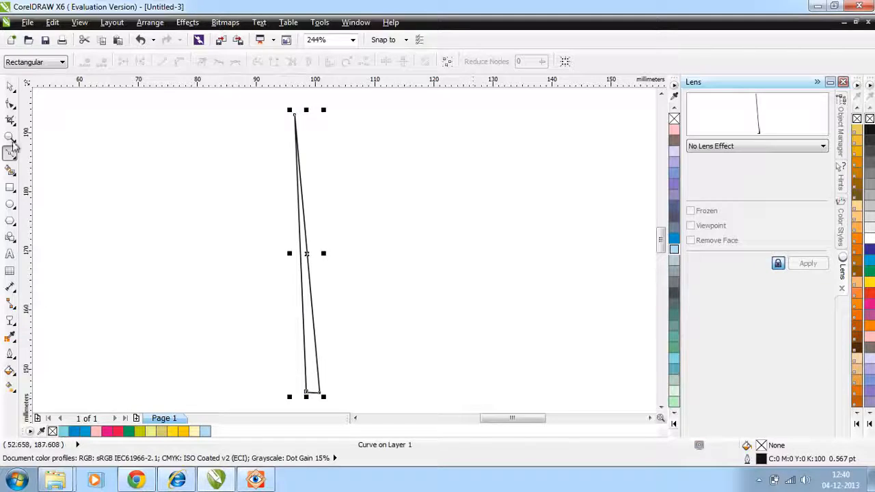
# Convert the narrow triangle's long left side to a curve and bow it slightly outward with both control handles.
pyautogui.click(11, 103)
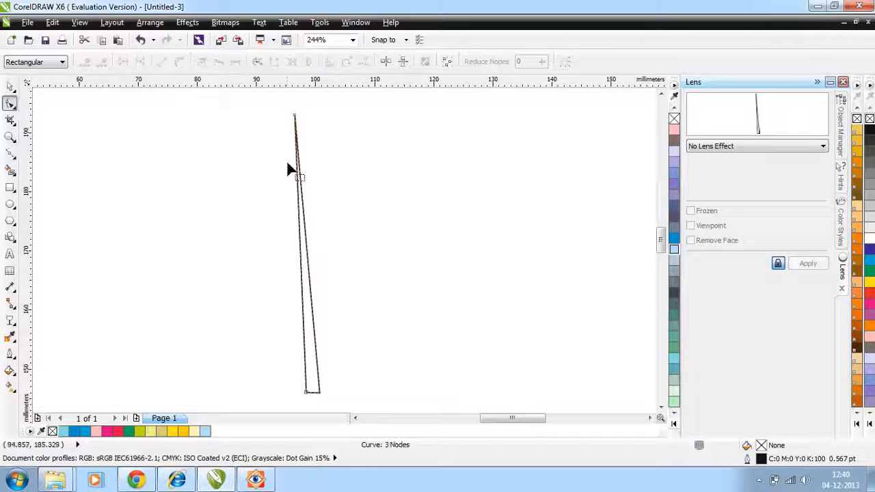
pyautogui.rightClick(299, 203)
pyautogui.click(340, 255)
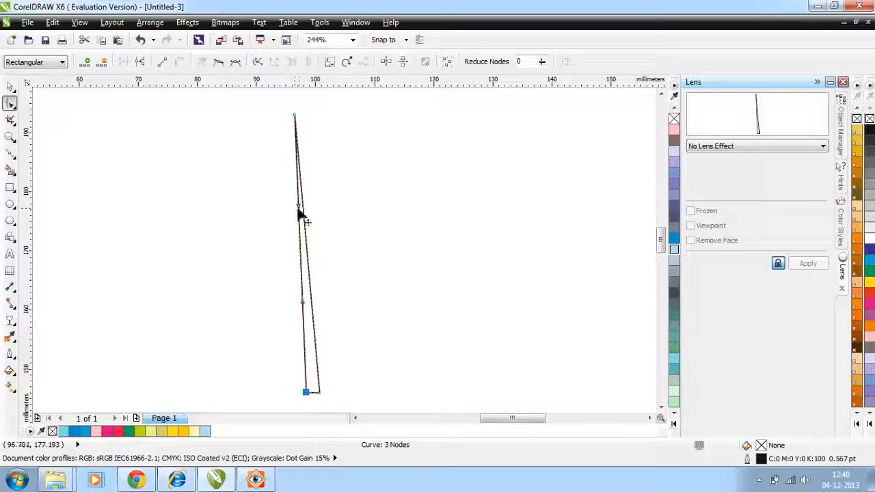
pyautogui.moveTo(299, 207); pyautogui.dragTo(287, 206)
pyautogui.moveTo(302, 301); pyautogui.dragTo(292, 300)
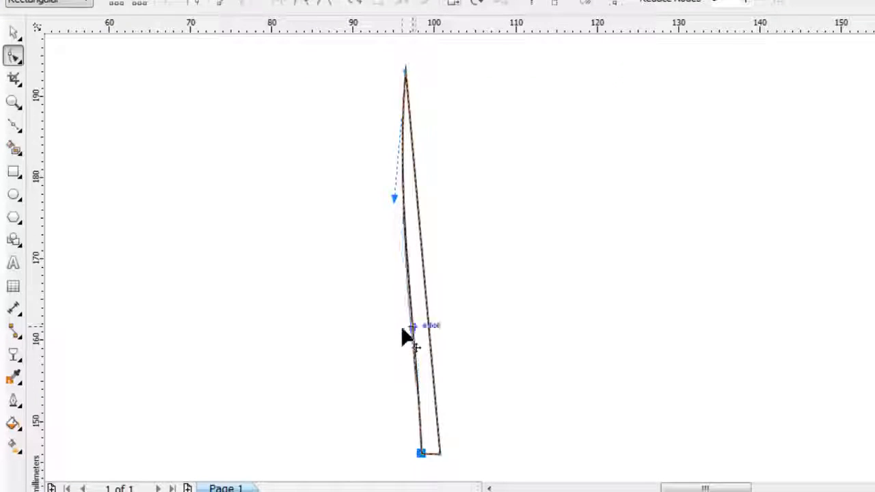
pyautogui.moveTo(402, 328); pyautogui.dragTo(402, 330)
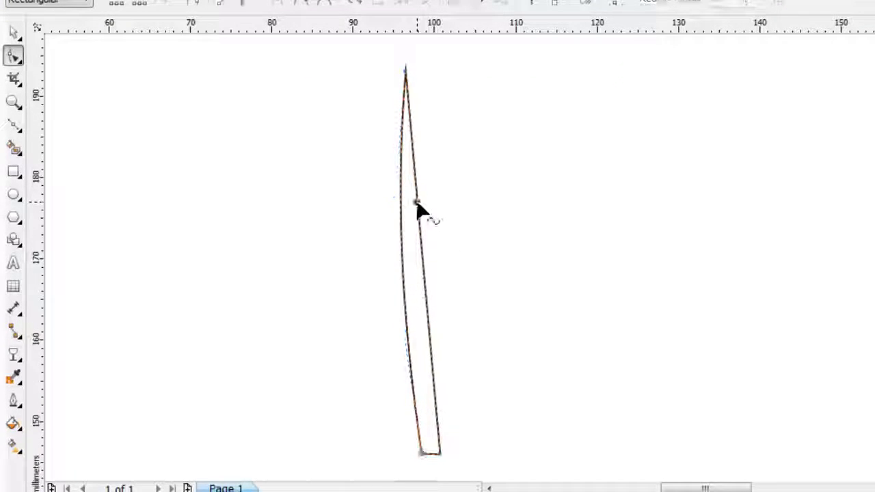
# Convert the narrow triangle's right side to a curve that follows the left side, and colour its fill and outline light blue (C40 M0 Y0 K0).
pyautogui.rightClick(416, 202)
pyautogui.click(468, 280)
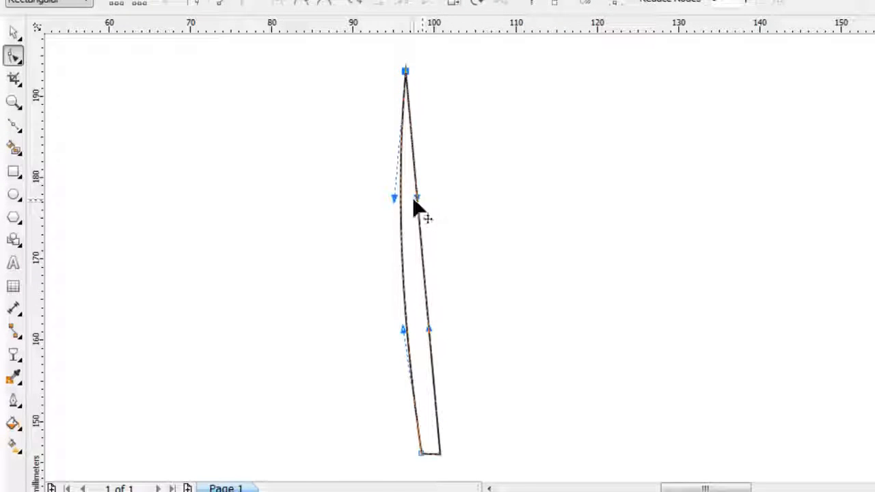
pyautogui.moveTo(415, 197); pyautogui.dragTo(392, 210)
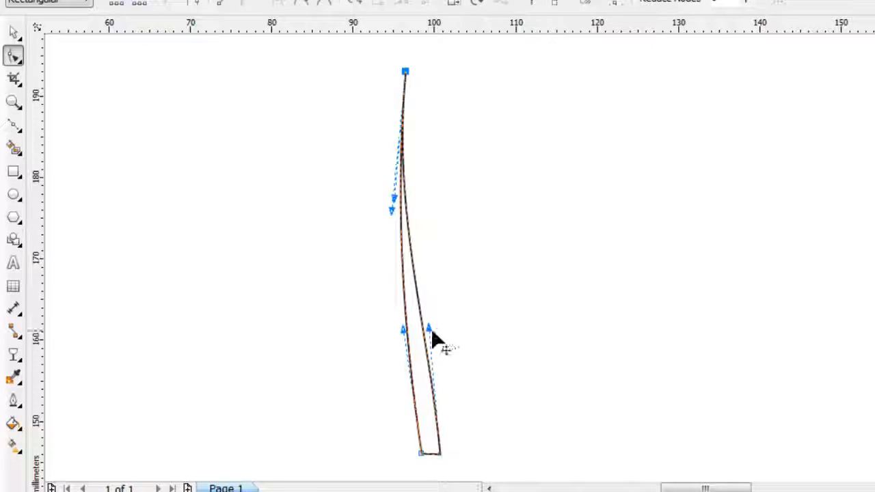
pyautogui.moveTo(428, 328); pyautogui.dragTo(414, 334)
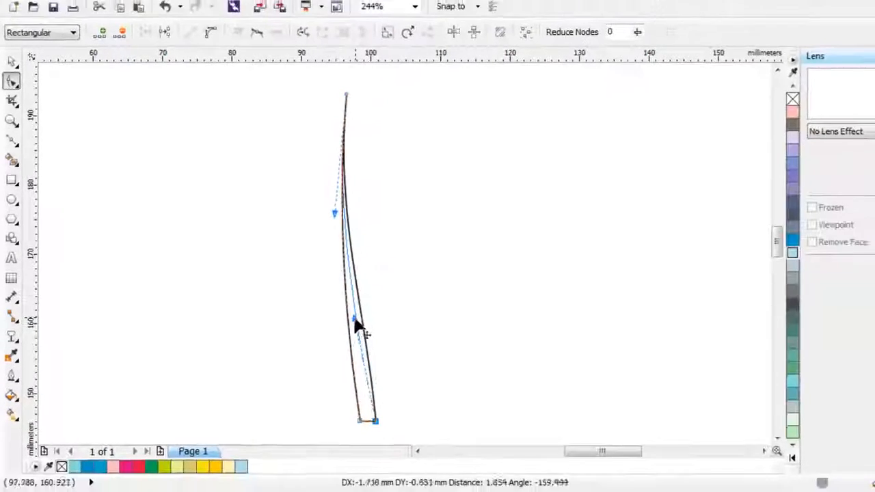
pyautogui.moveTo(356, 327); pyautogui.dragTo(356, 328)
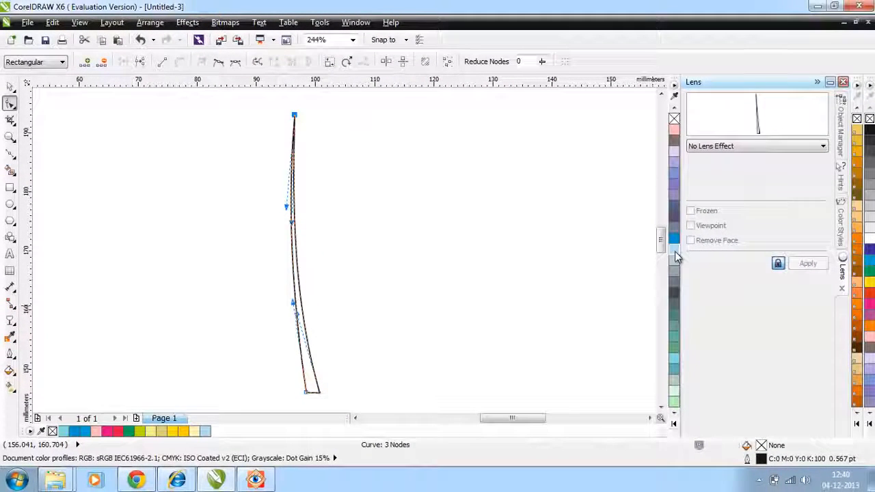
pyautogui.click(674, 249)
pyautogui.rightClick(673, 249)
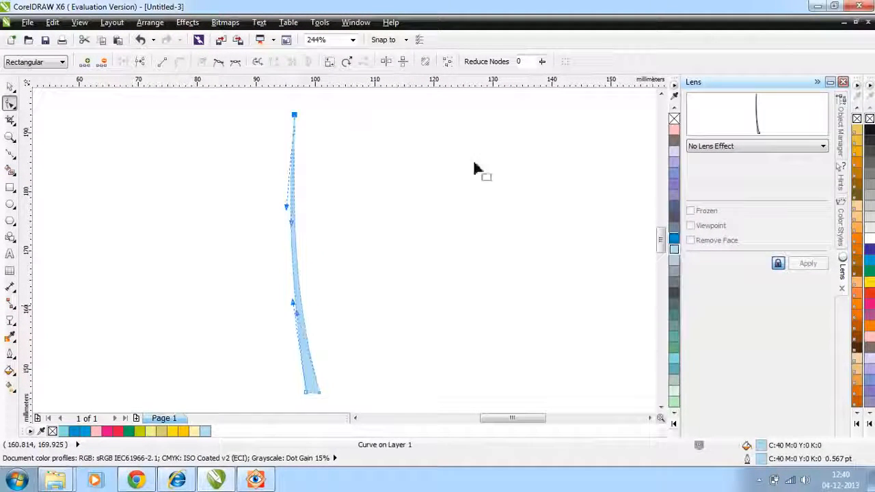
# Draw a closed narrow triangle about 2 mm wide and 23 mm tall beside the blue blade and convert its left side to a curve.
pyautogui.press('F5')
pyautogui.click(434, 261)
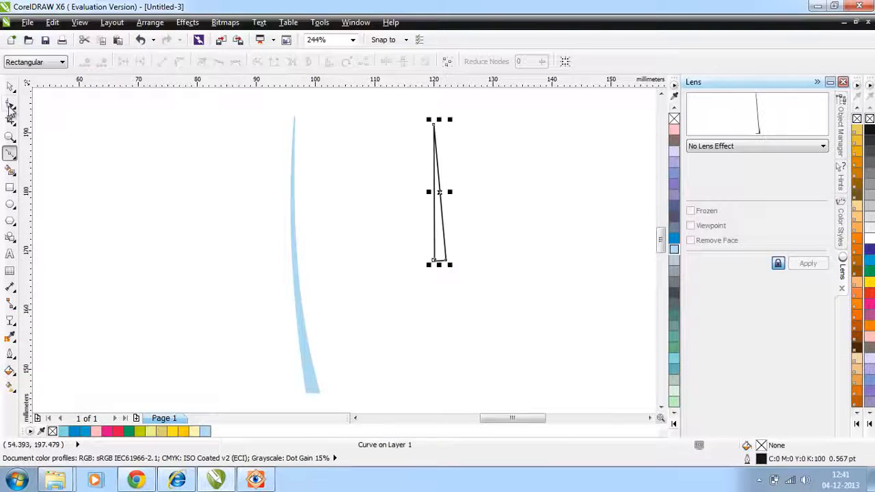
pyautogui.click(10, 108)
pyautogui.click(9, 105)
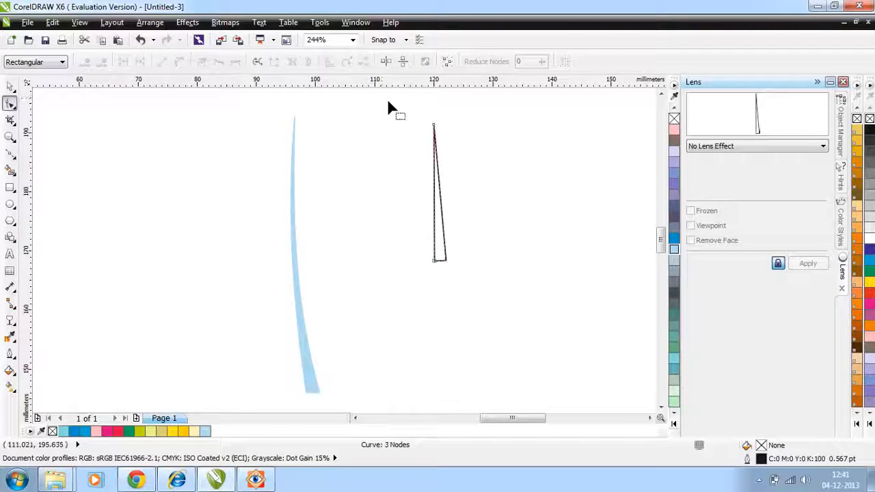
pyautogui.rightClick(434, 184)
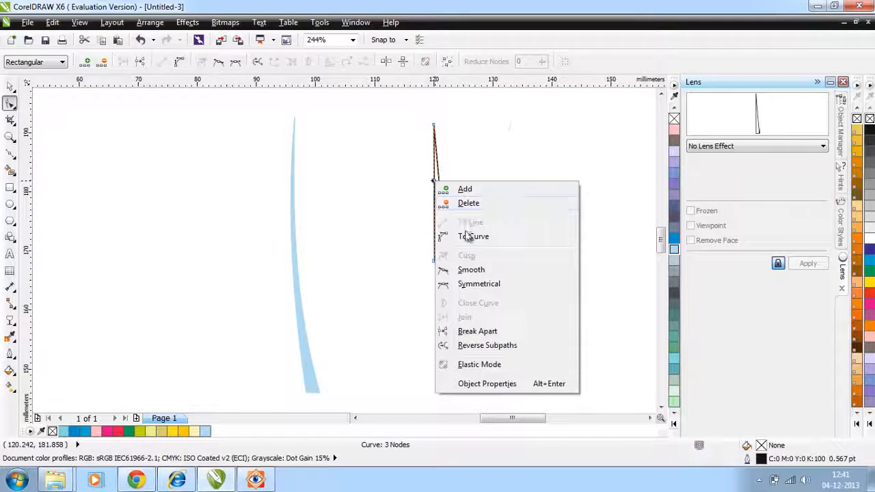
# Draw a closed triangle about 40 mm tall left of the blue blades, its base about 2 mm wide, and convert its right side to a curve.
pyautogui.click(10, 154)
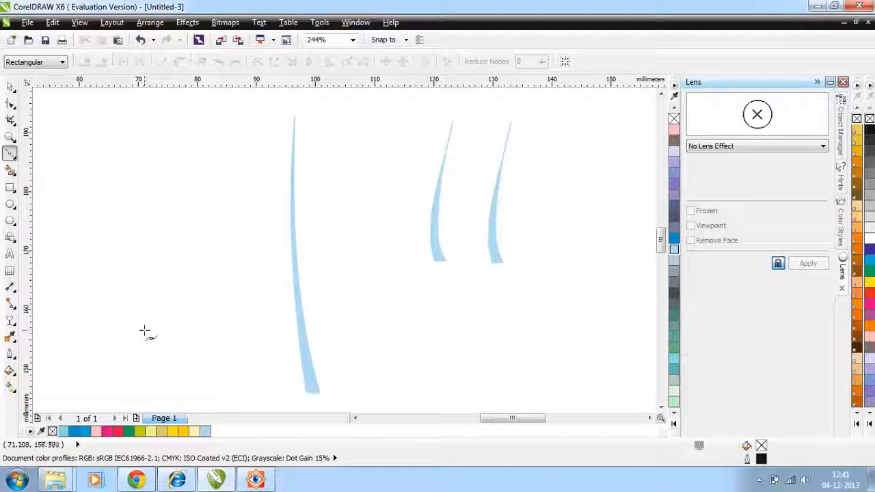
pyautogui.click(144, 331)
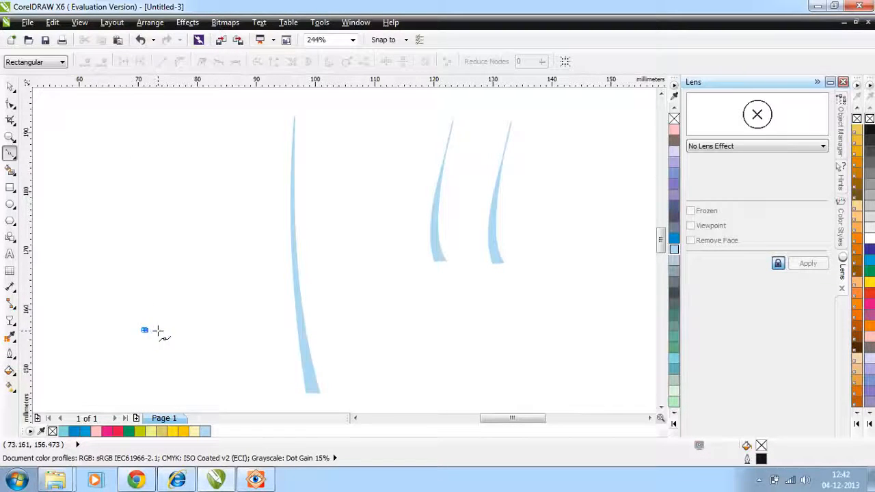
pyautogui.click(158, 331)
pyautogui.click(132, 97)
pyautogui.click(144, 331)
pyautogui.click(9, 103)
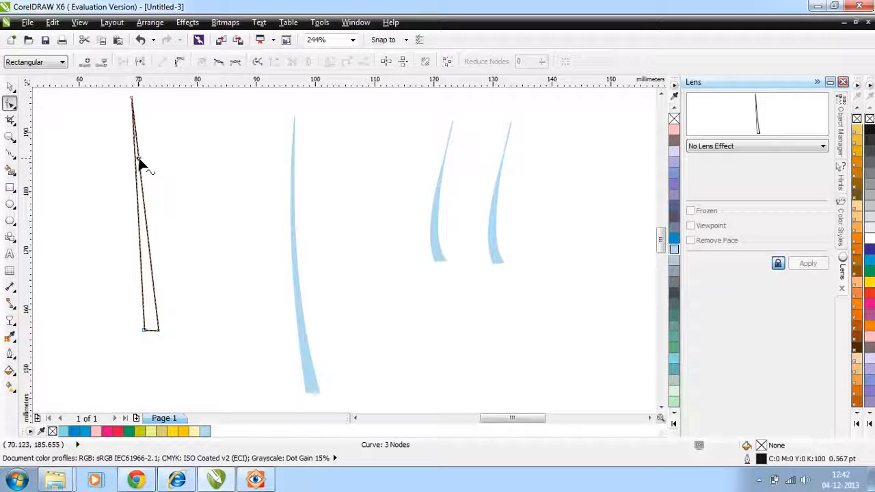
pyautogui.rightClick(138, 158)
pyautogui.click(177, 214)
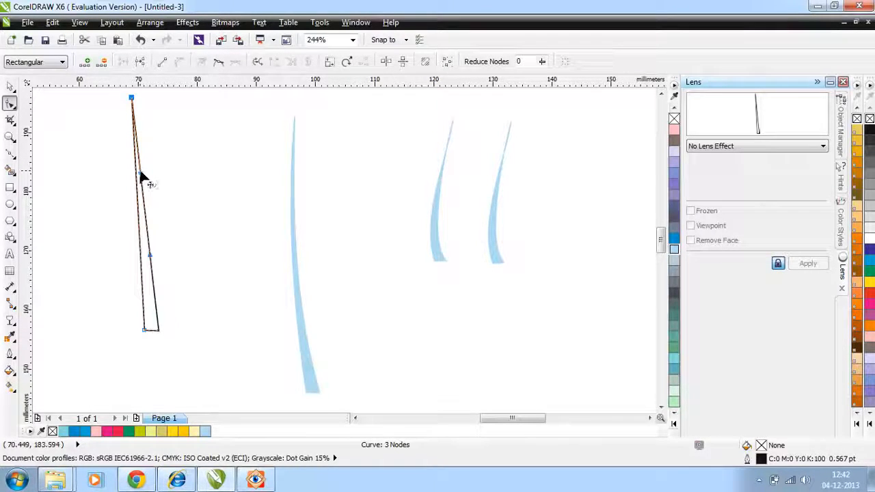
# Arrange the blue blades as leaf veins fanning out from the tallest one and group all five.
pyautogui.press('space')
pyautogui.moveTo(146, 212); pyautogui.dragTo(183, 214)
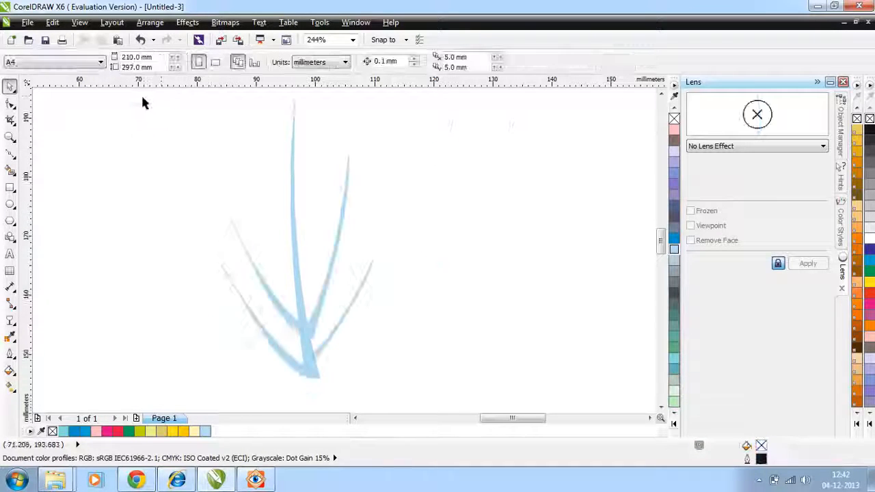
pyautogui.moveTo(139, 94); pyautogui.dragTo(575, 399)
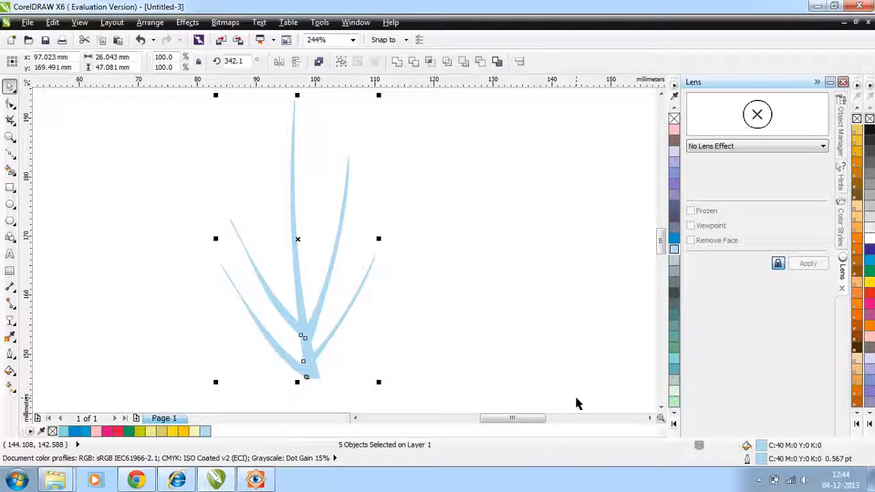
pyautogui.hotkey('ctrl', 'g')
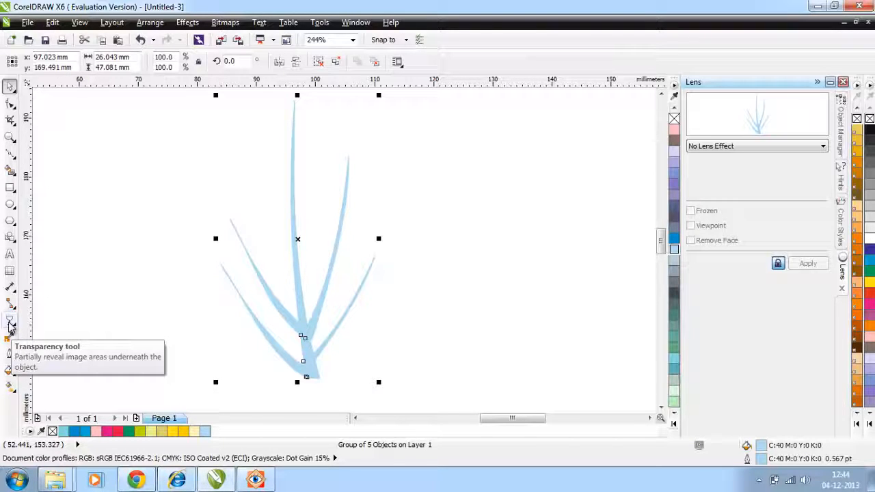
# Apply a linear transparency to the vein group so it fades towards its base, and scale the group down.
pyautogui.click(9, 322)
pyautogui.moveTo(278, 409); pyautogui.dragTo(271, 114)
pyautogui.press('space')
pyautogui.moveTo(381, 383); pyautogui.dragTo(311, 258)
pyautogui.click(440, 360)
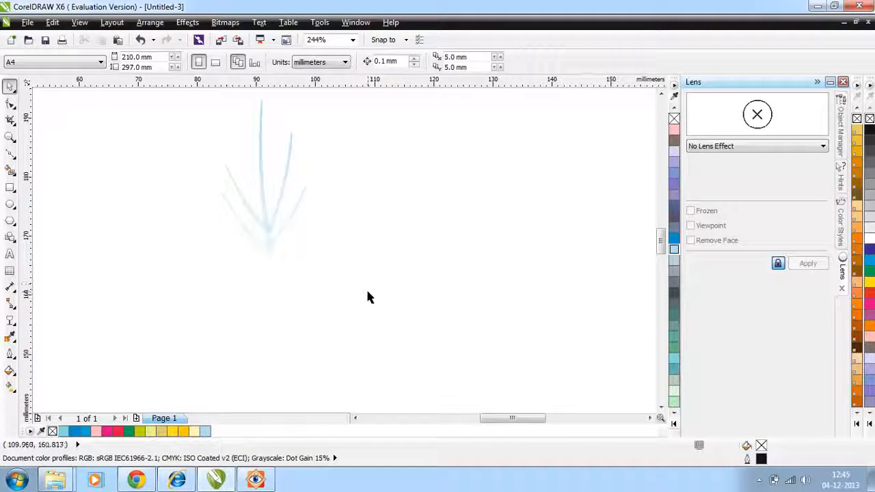
# Rotate the large blue leaf to 38.7° and the vein group to 38° so both lean to the left.
pyautogui.scroll(-3, 367, 301)
pyautogui.moveTo(80, 400); pyautogui.dragTo(341, 192)
pyautogui.moveTo(361, 229); pyautogui.dragTo(493, 332)
pyautogui.click(392, 294)
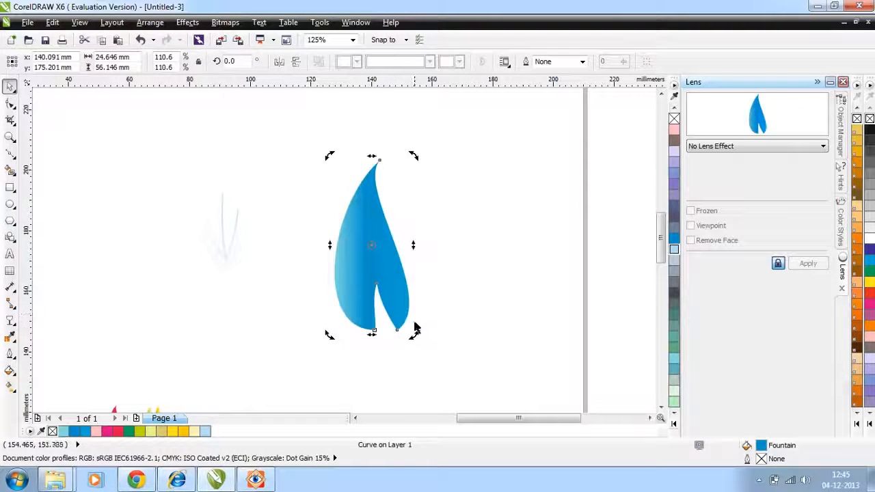
pyautogui.moveTo(413, 333); pyautogui.dragTo(458, 290)
pyautogui.click(239, 264)
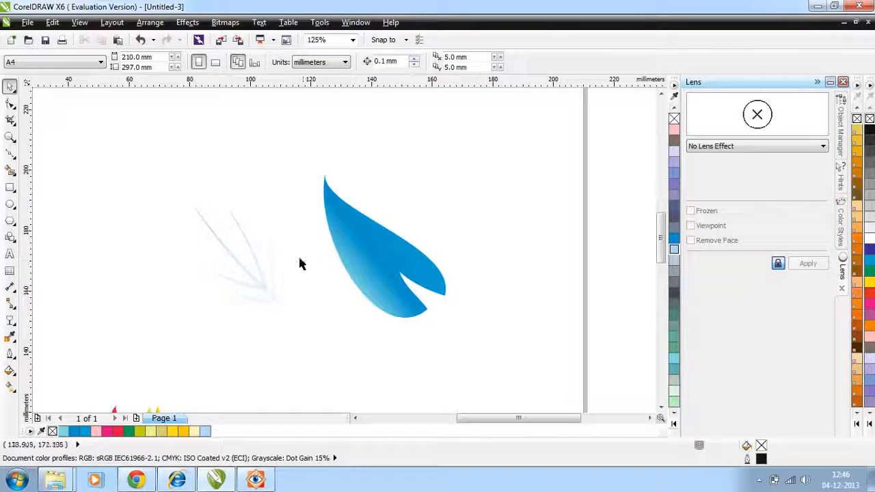
# Place the vein group inside the blue leaf as a PowerClip.
pyautogui.click(259, 290)
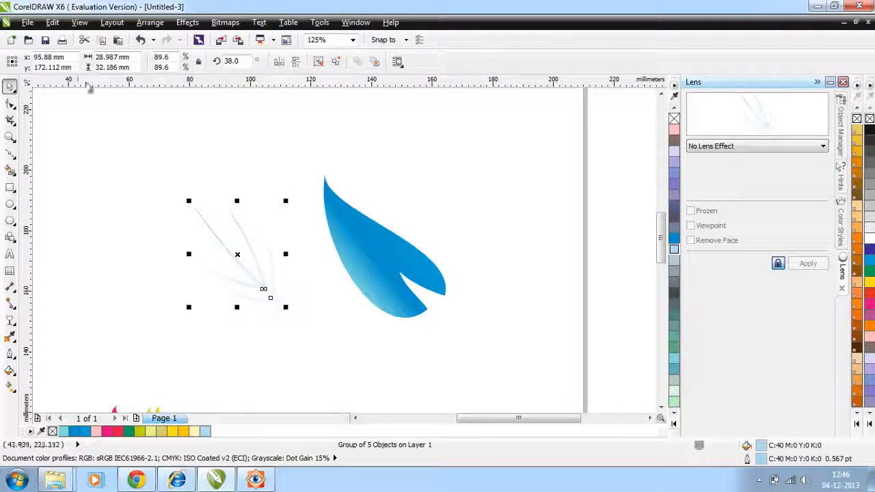
pyautogui.click(187, 22)
pyautogui.moveTo(208, 204)
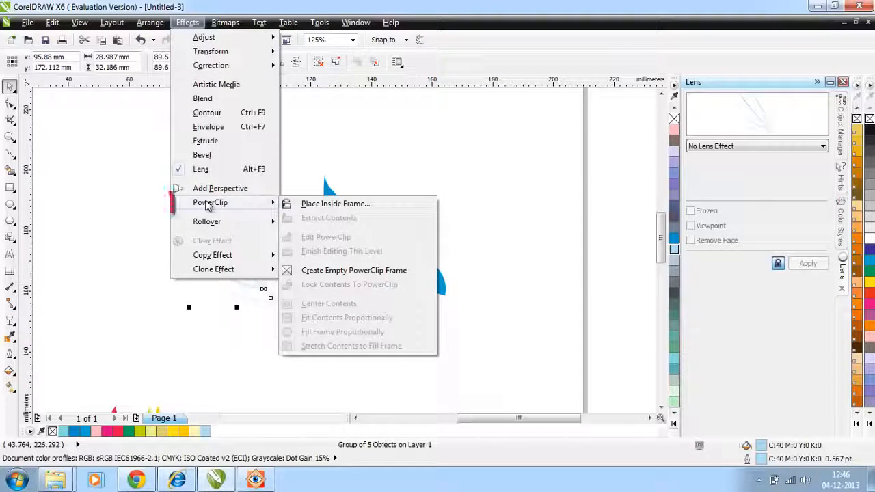
pyautogui.click(318, 203)
pyautogui.click(361, 256)
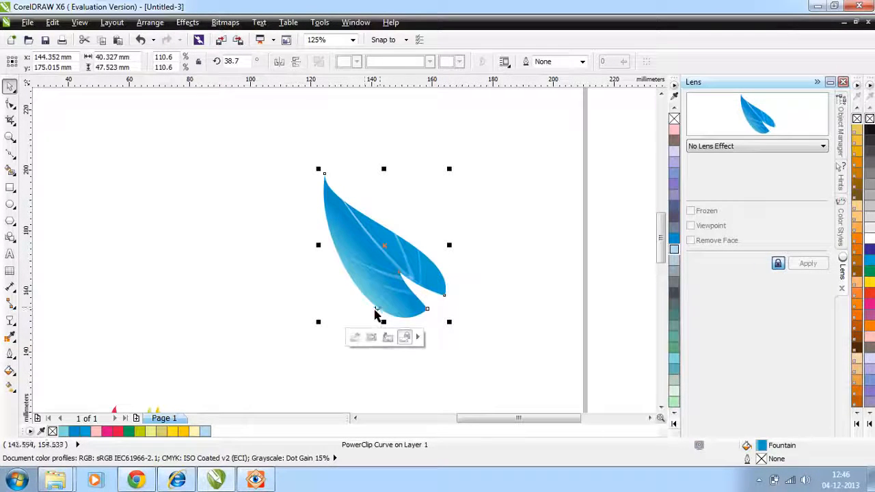
# Edit the leaf's PowerClip contents, scaling the veins to 80% and aligning them with the leaf's tip and notch.
pyautogui.click(354, 339)
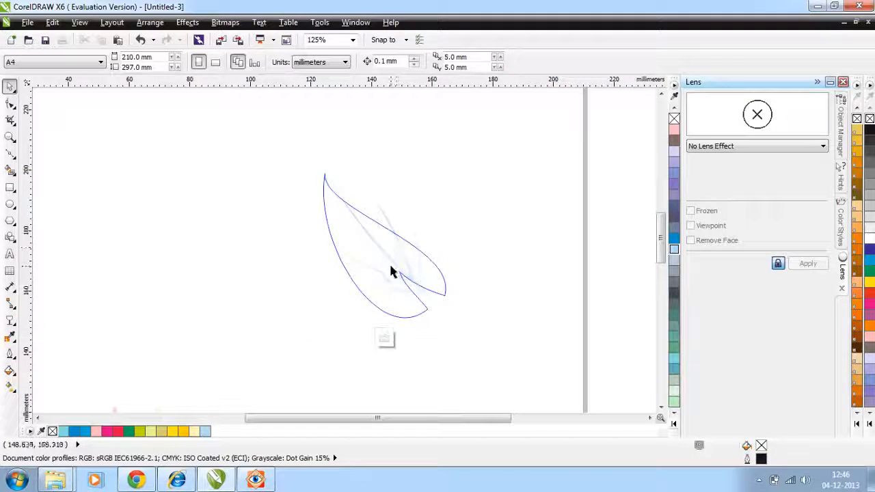
pyautogui.click(391, 265)
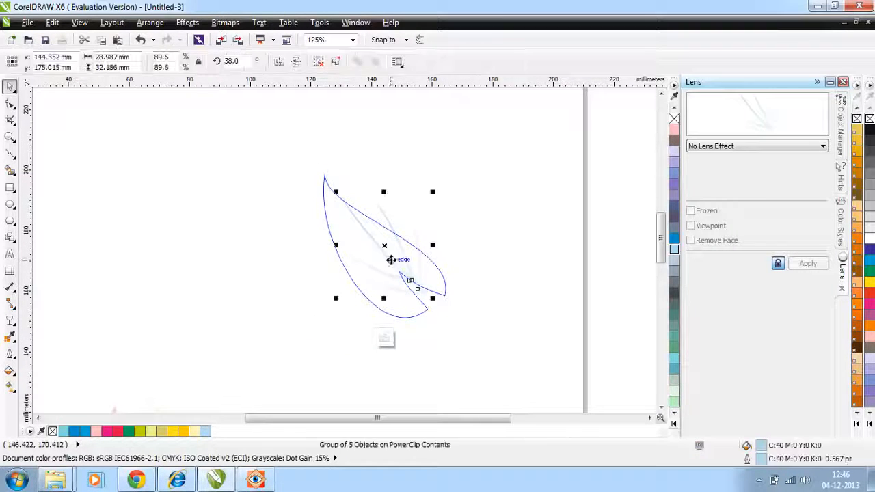
pyautogui.click(385, 339)
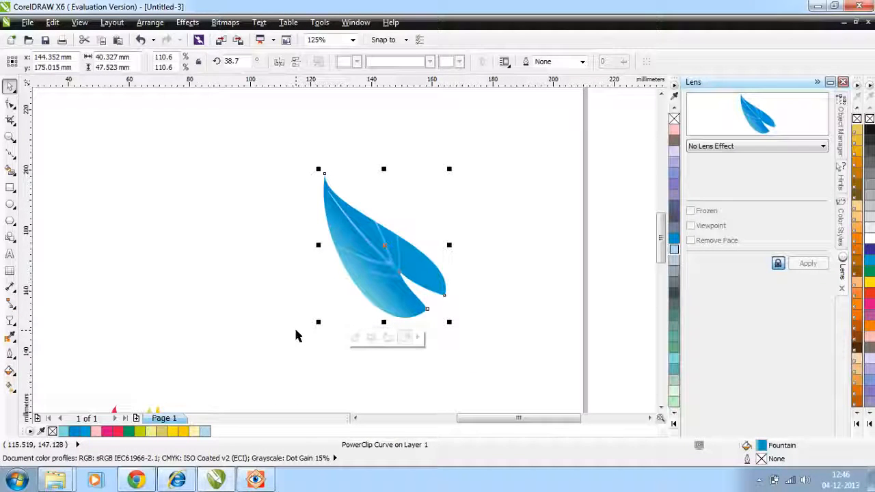
pyautogui.click(235, 309)
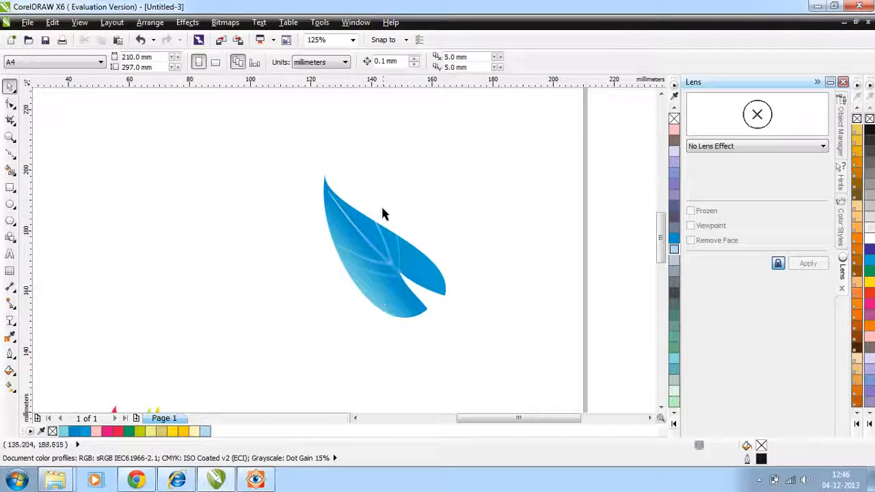
# Move the blue leaf and enlarge it as the main leaf at the upper left of the flower arrangement.
pyautogui.moveTo(283, 167); pyautogui.dragTo(481, 342)
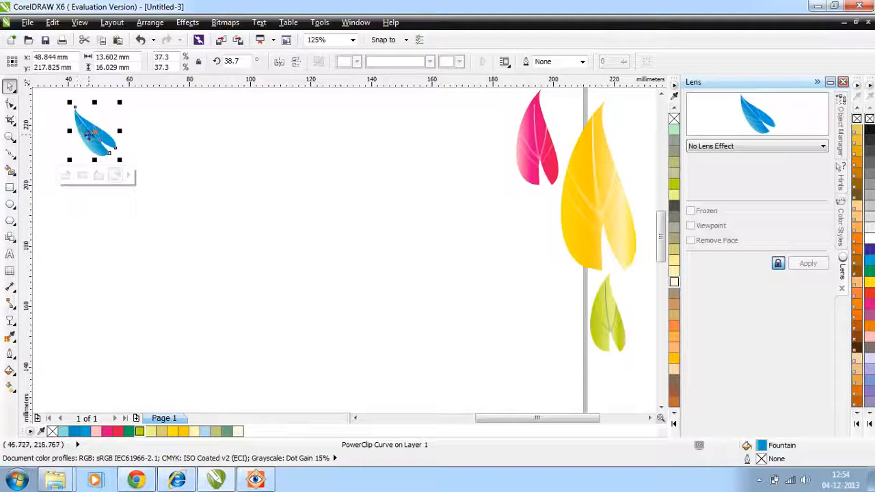
pyautogui.moveTo(89, 135); pyautogui.dragTo(121, 135)
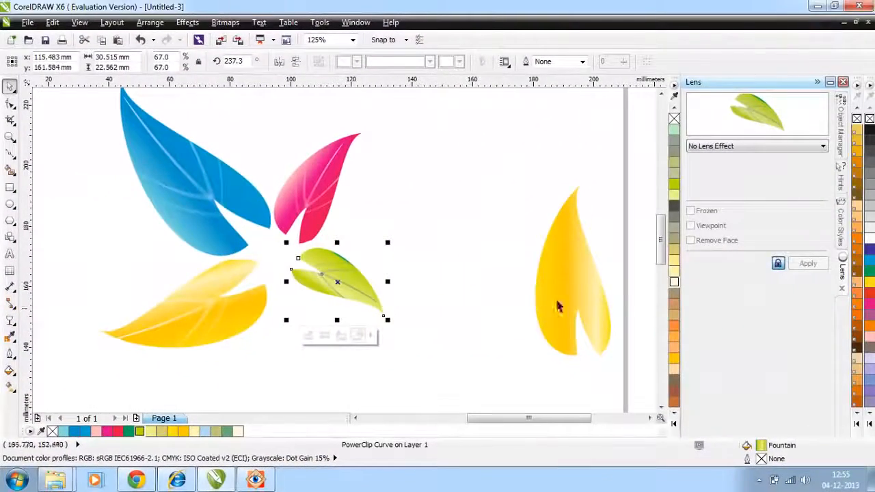
pyautogui.moveTo(557, 307); pyautogui.dragTo(512, 414)
# Duplicate and rotate the green, pink, yellow and blue leaves, arranging eight leaves of varied sizes around a common centre.
pyautogui.click(355, 221)
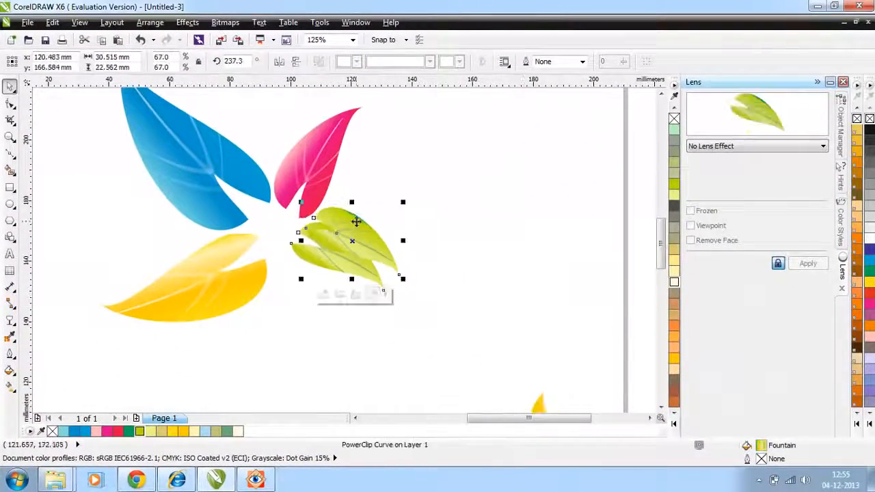
pyautogui.moveTo(353, 244); pyautogui.dragTo(490, 237)
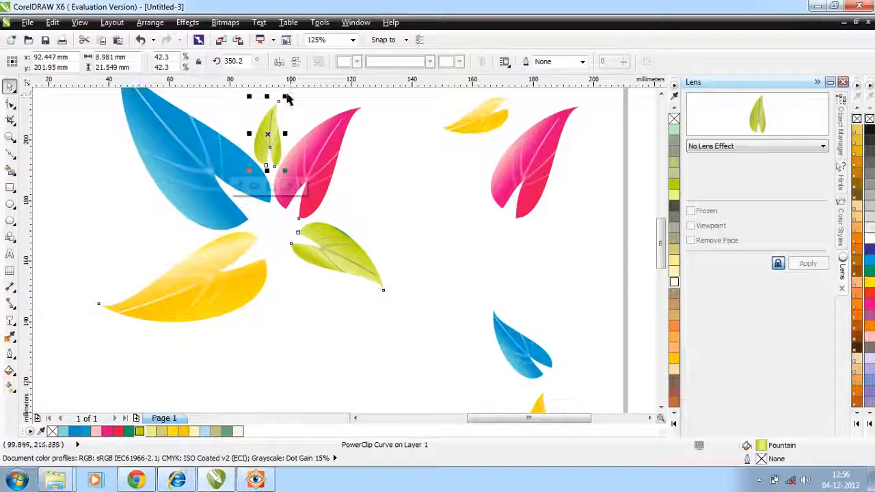
pyautogui.moveTo(284, 97); pyautogui.dragTo(299, 115)
pyautogui.moveTo(274, 170); pyautogui.dragTo(264, 162)
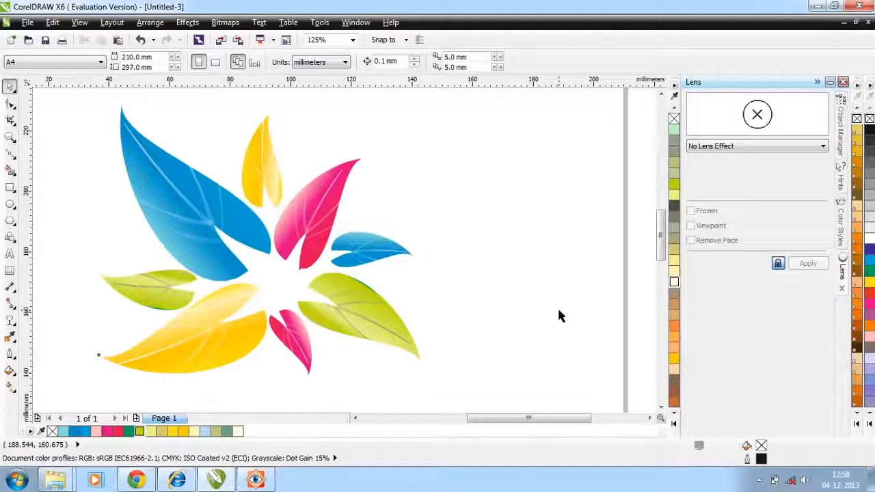
# Group all eight leaves and scale the group down to about half size, using 27.jpg as the reference.
pyautogui.click(256, 482)
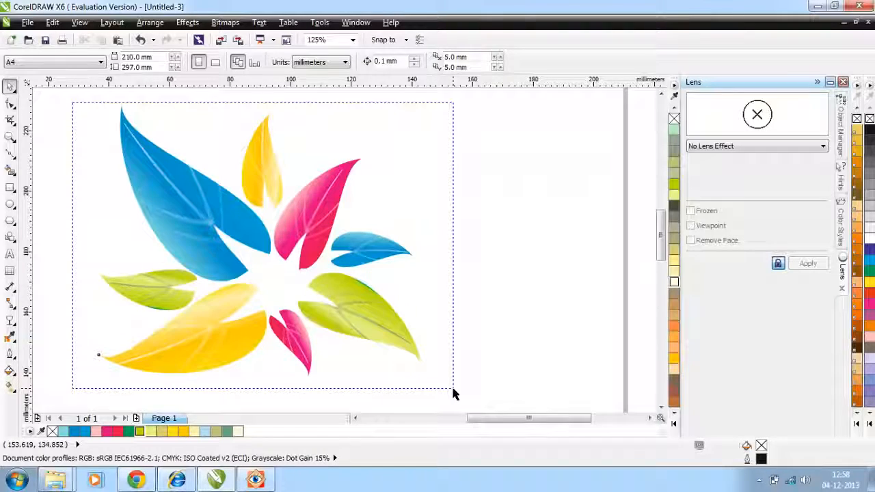
pyautogui.hotkey('ctrl', 'a')
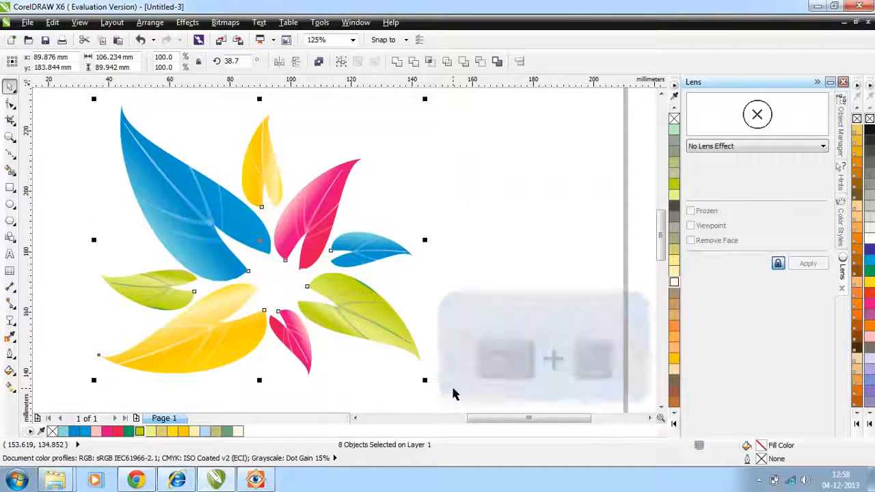
pyautogui.hotkey('ctrl', 'g')
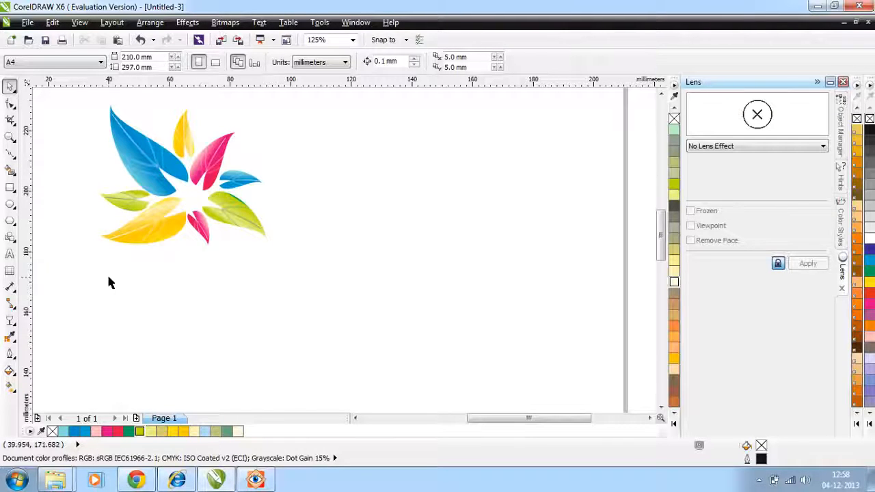
# Scatter 22 unfilled circles of varied sizes beside the leaf flower with the Ellipse tool and copies.
pyautogui.click(10, 204)
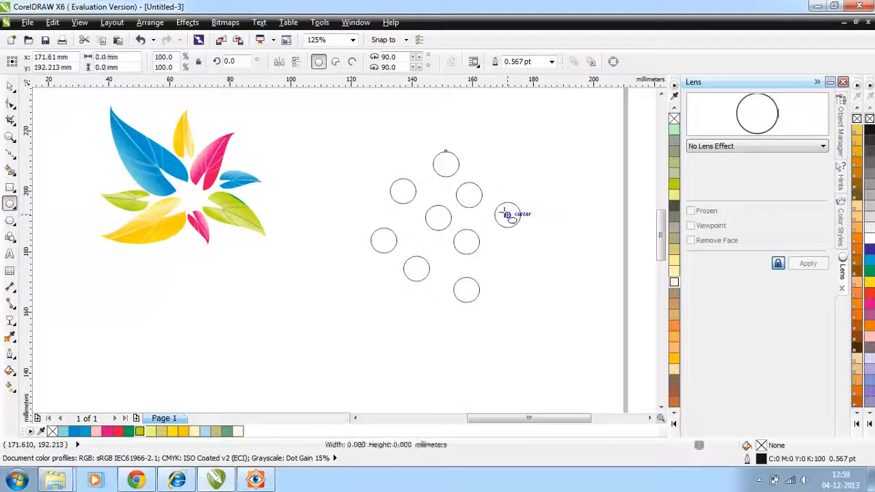
pyautogui.moveTo(512, 214)
pyautogui.mouseDown()
pyautogui.moveTo(522, 198)
pyautogui.moveTo(498, 223)
pyautogui.mouseUp()
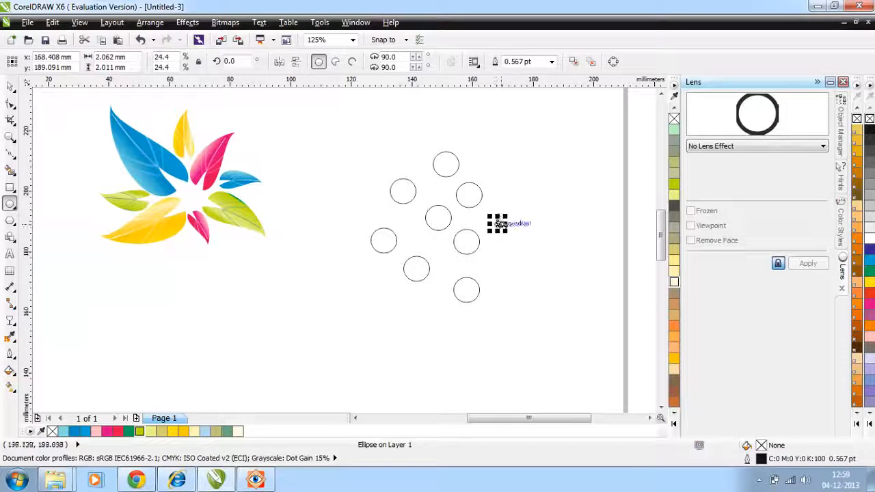
pyautogui.click(446, 151)
pyautogui.moveTo(481, 132); pyautogui.dragTo(498, 141)
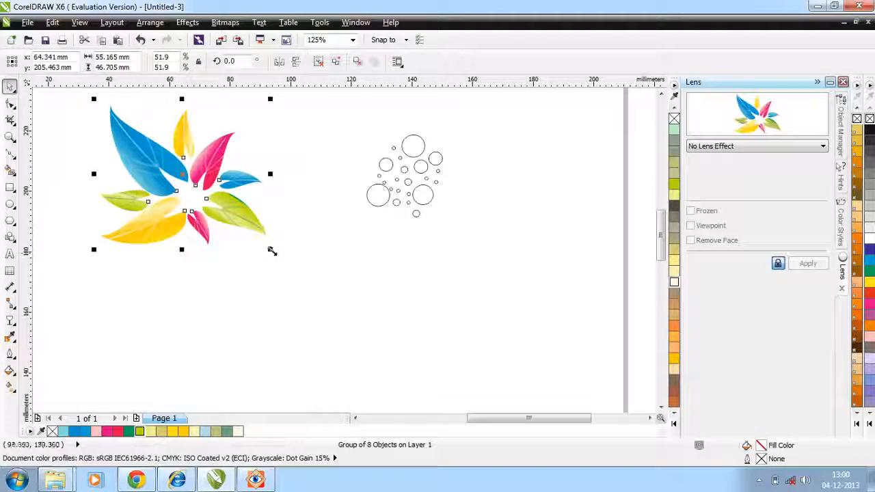
# Enlarge the leaf flower and place the grouped circles, filled and outlined in white, over its centre.
pyautogui.moveTo(270, 250); pyautogui.dragTo(404, 333)
pyautogui.click(431, 180)
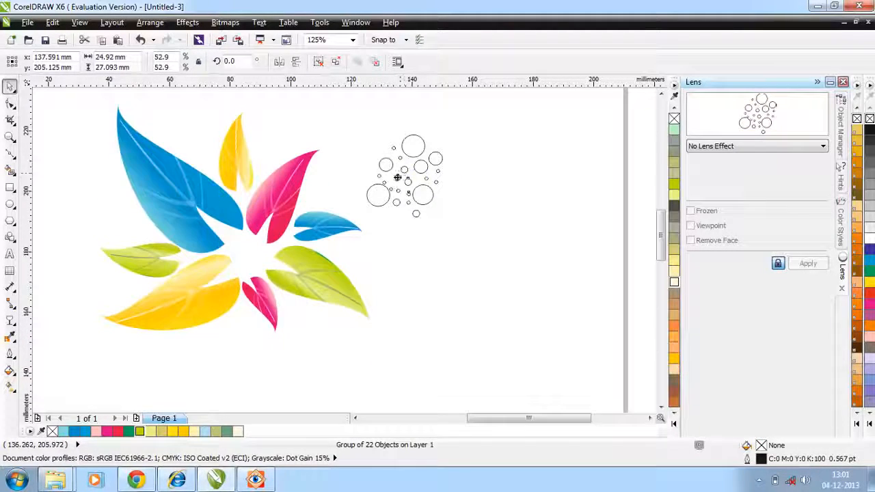
pyautogui.moveTo(397, 177); pyautogui.dragTo(216, 234)
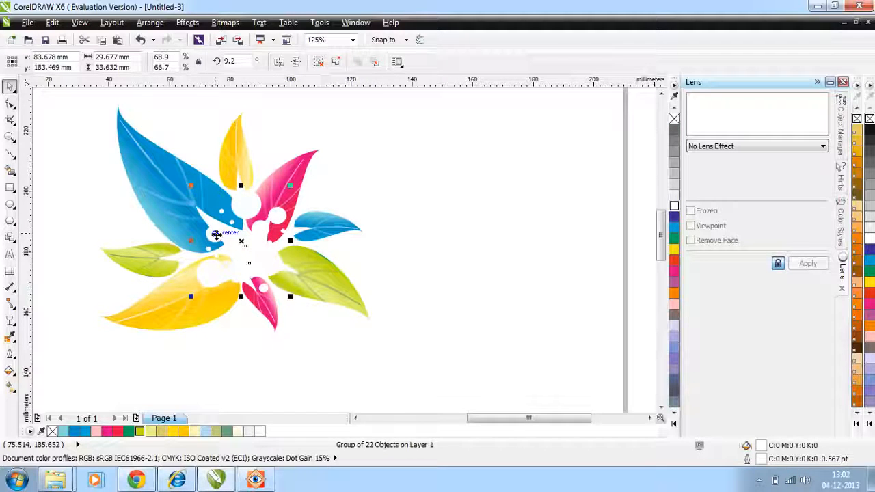
# Apply a radial transparency to the group of 22 white circles over the flower's centre.
pyautogui.click(10, 321)
pyautogui.click(89, 61)
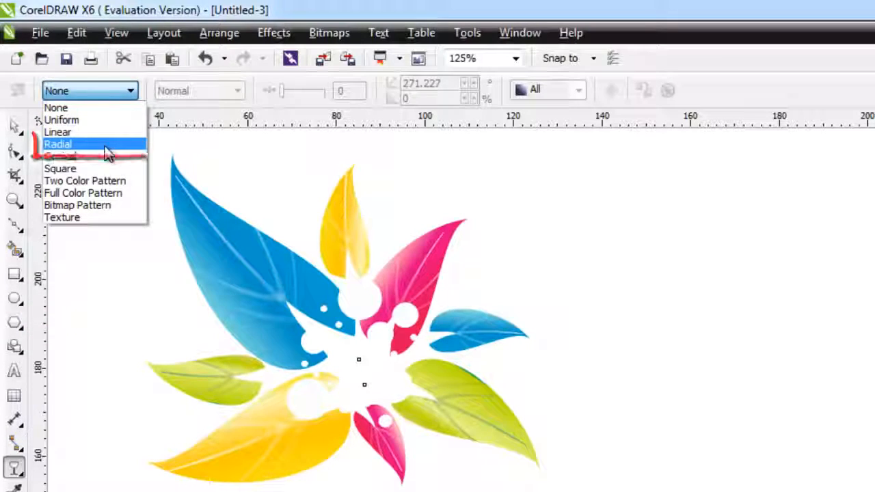
pyautogui.click(105, 147)
pyautogui.press('space')
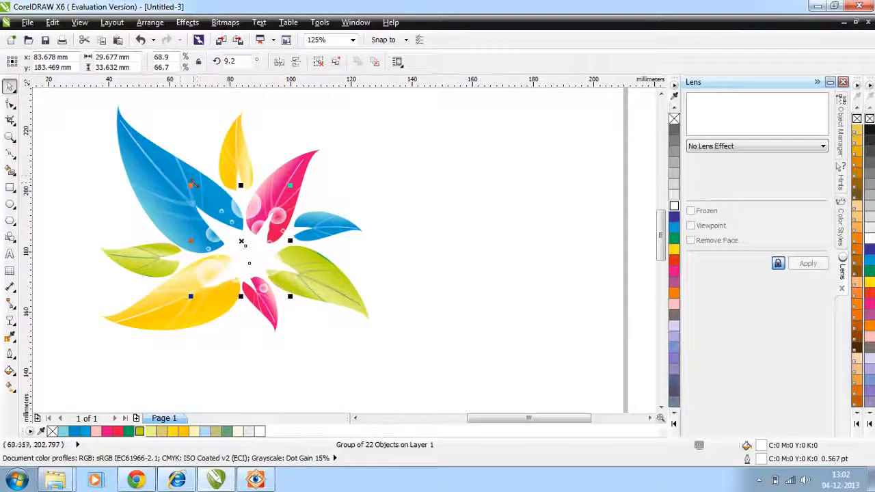
# Using 27.jpg as the reference, draw a spiky explosion banner shape about 22 × 23 mm beside the leaf flower.
pyautogui.click(255, 478)
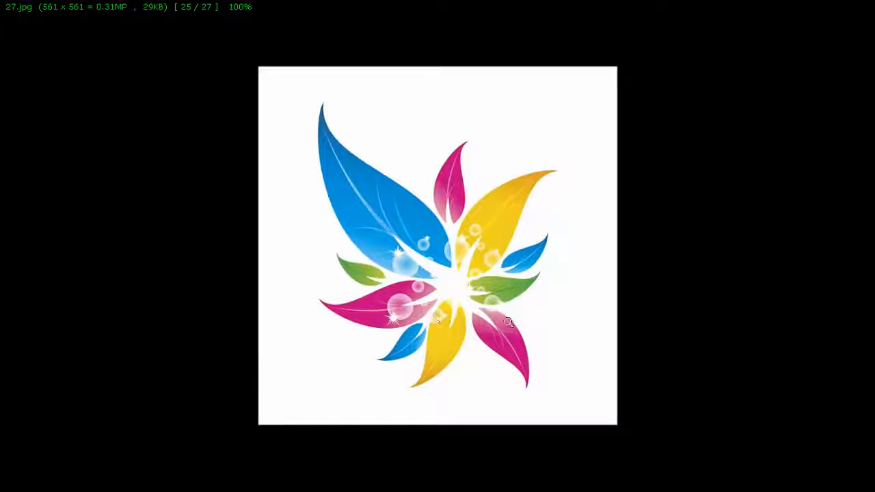
pyautogui.click(839, 4)
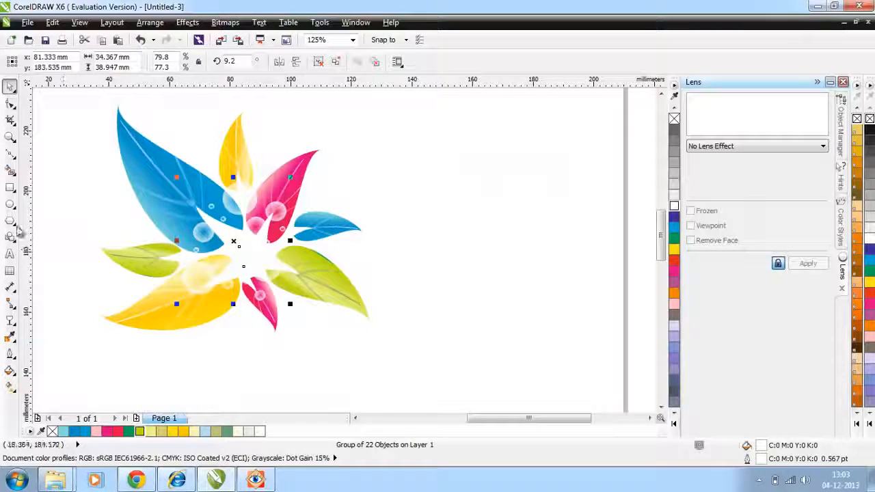
pyautogui.click(13, 239)
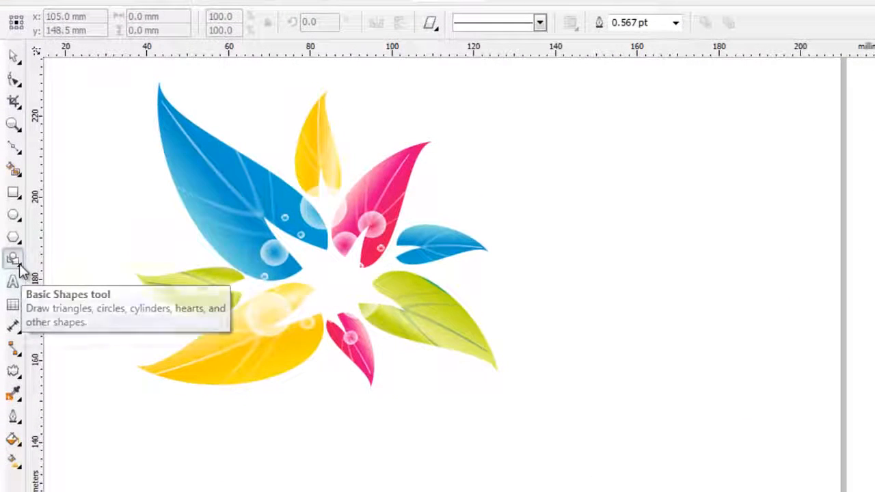
pyautogui.click(19, 264)
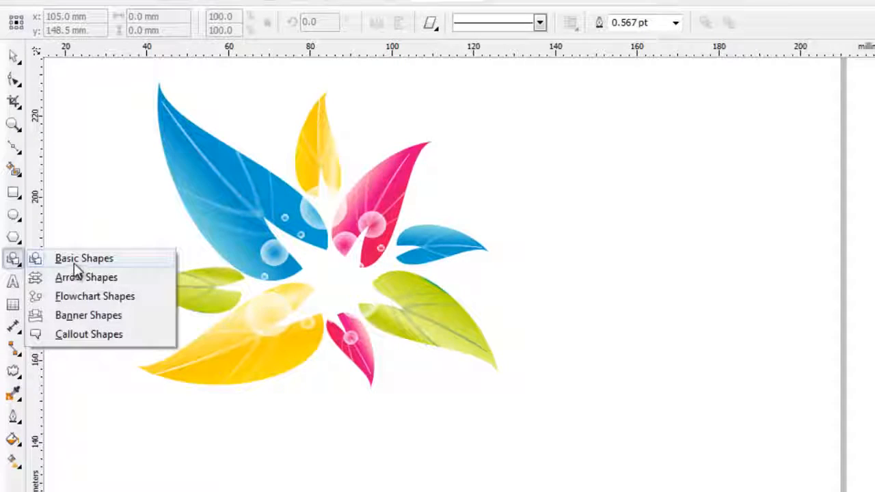
pyautogui.click(88, 316)
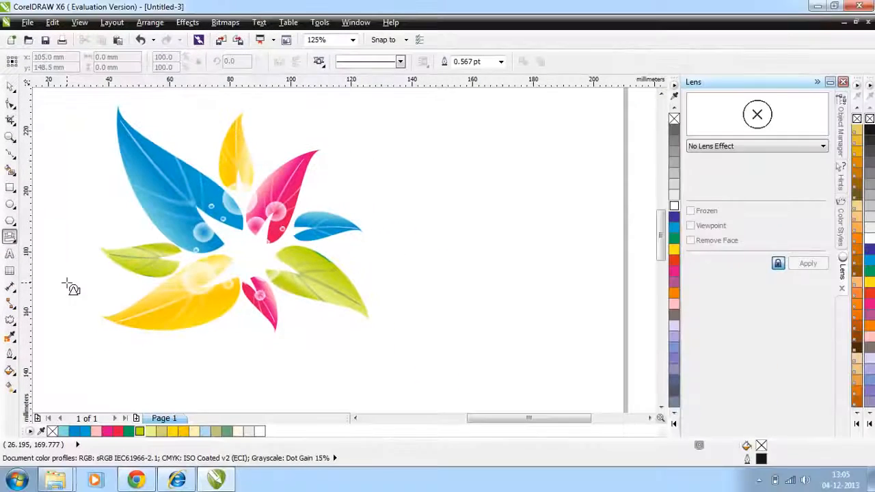
pyautogui.click(430, 22)
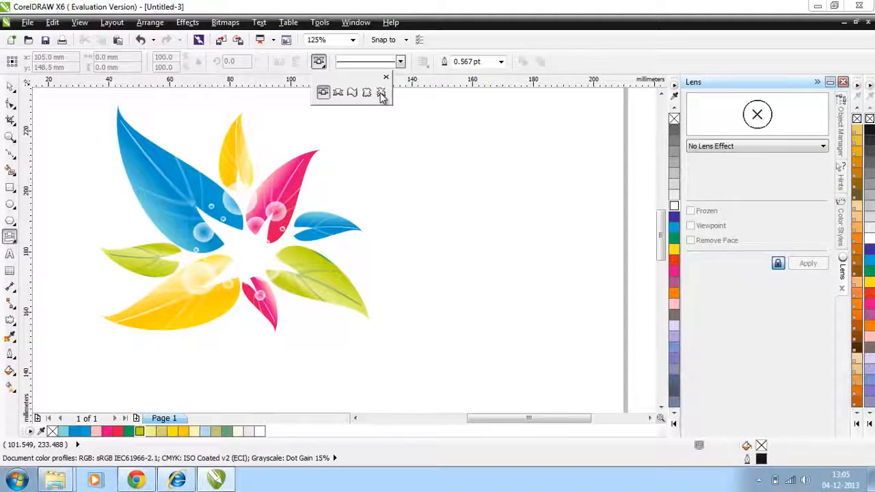
pyautogui.click(380, 93)
pyautogui.moveTo(397, 134); pyautogui.dragTo(469, 206)
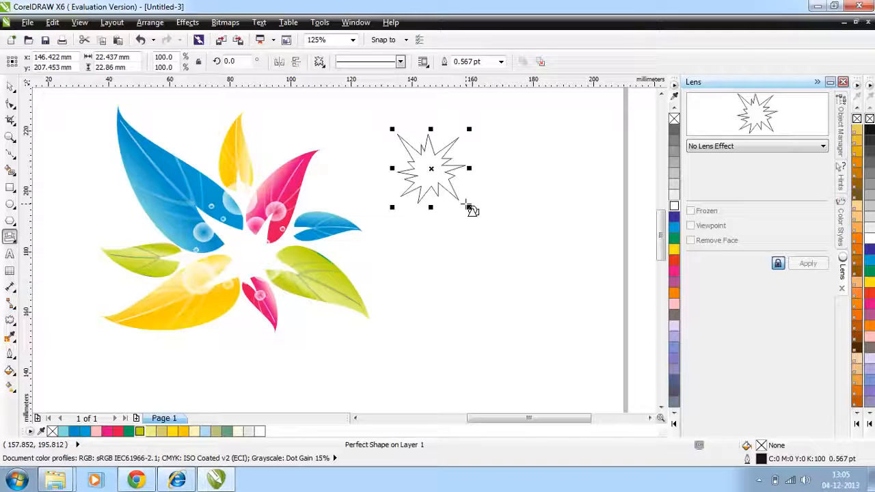
# Shrink the explosion shape to about 4.7 mm, place it on the large yellow leaf and make it entirely white.
pyautogui.click(11, 89)
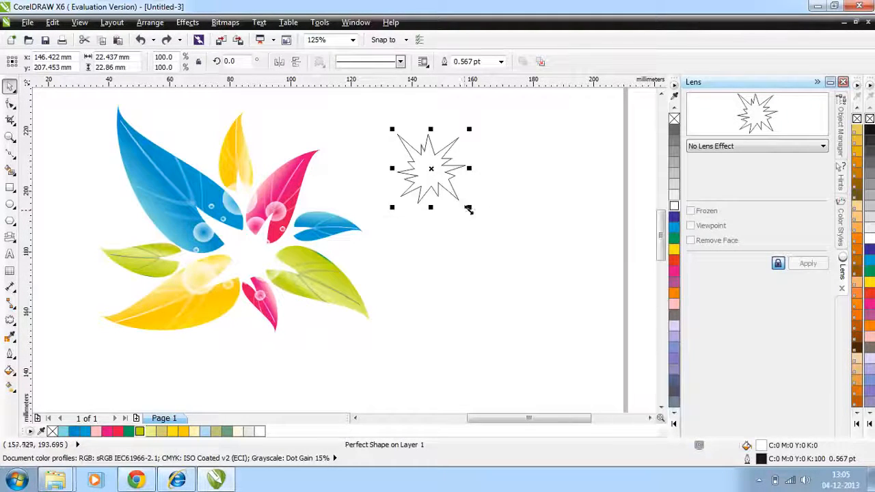
pyautogui.moveTo(468, 208); pyautogui.dragTo(180, 288)
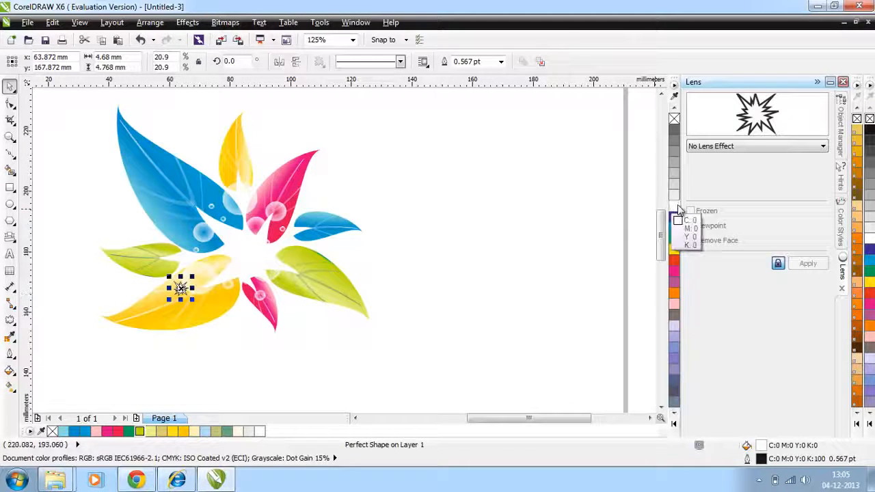
pyautogui.click(83, 161)
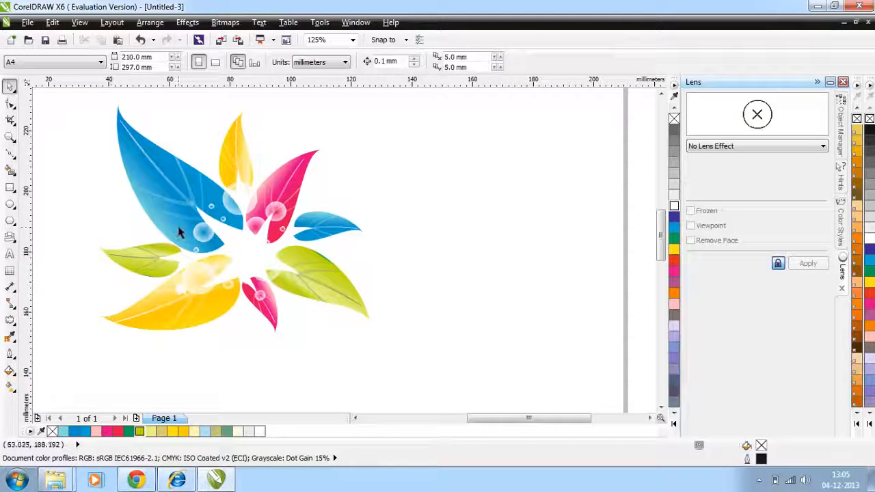
# Scatter copies of the small white burst beside the bubbles on the blue and pink leaves.
pyautogui.moveTo(191, 290); pyautogui.dragTo(189, 233)
pyautogui.click(438, 237)
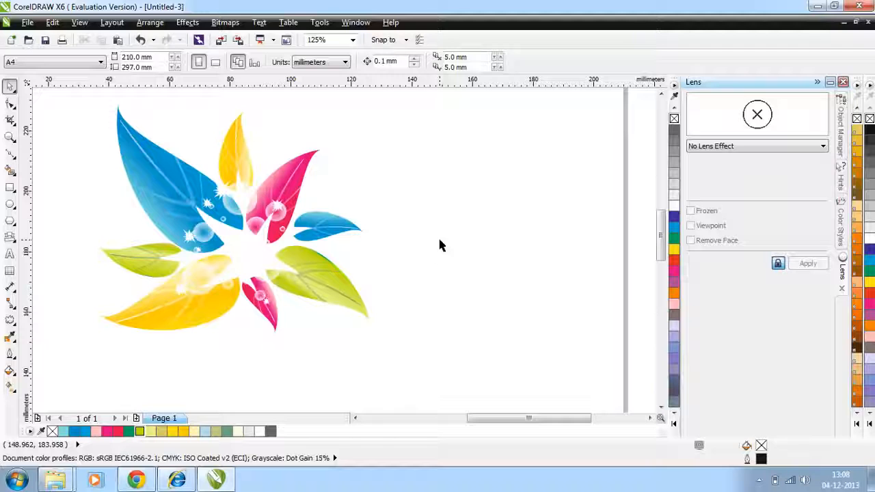
pyautogui.click(278, 207)
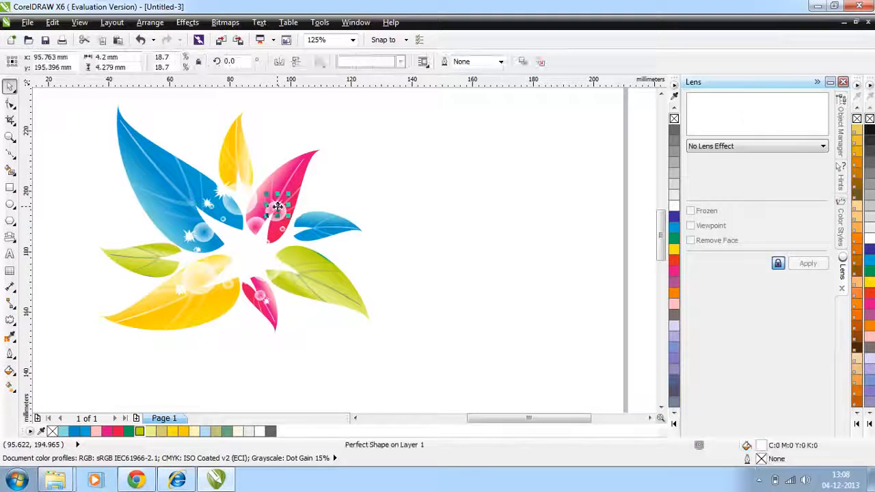
pyautogui.click(243, 285)
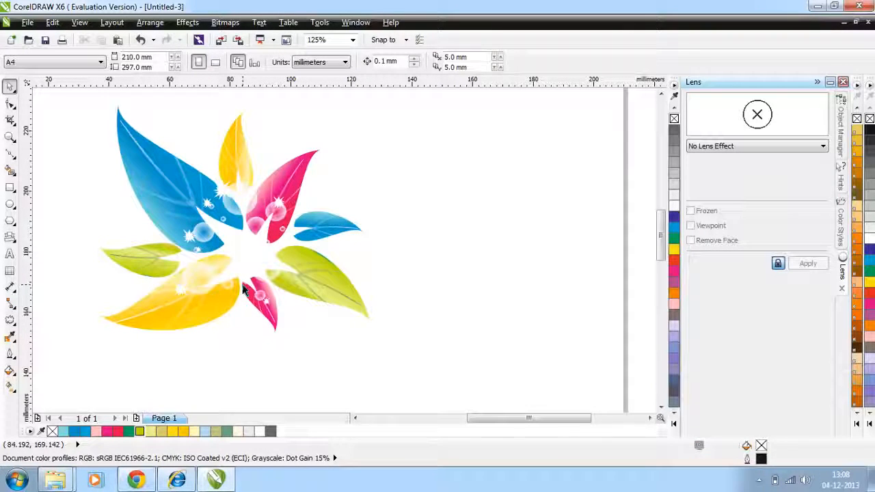
# Select all the leaves, bubbles and bursts of the flower and move them together towards the page's right side.
pyautogui.moveTo(59, 104); pyautogui.dragTo(424, 276)
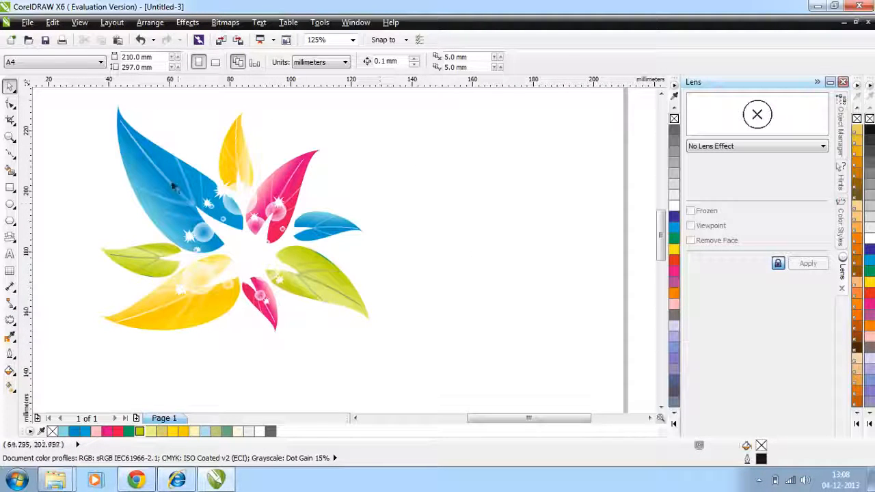
pyautogui.moveTo(52, 95); pyautogui.dragTo(469, 383)
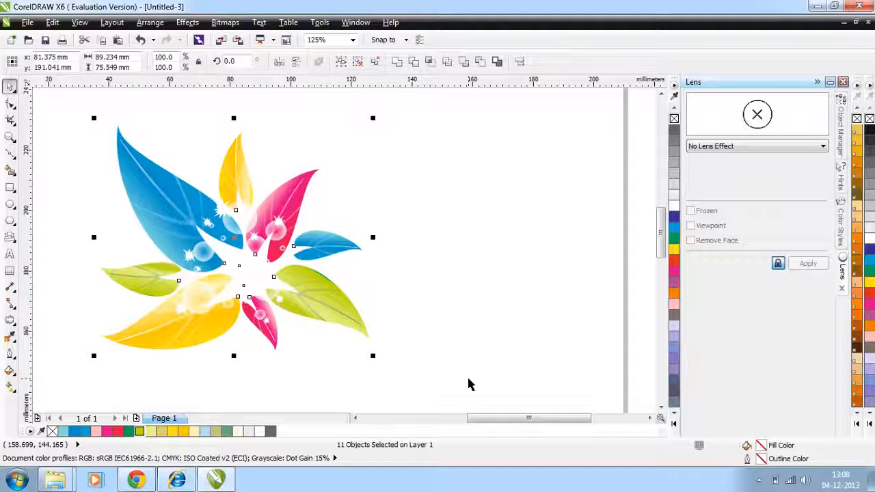
pyautogui.click(469, 384)
pyautogui.moveTo(61, 119); pyautogui.dragTo(492, 388)
pyautogui.moveTo(235, 235); pyautogui.dragTo(401, 233)
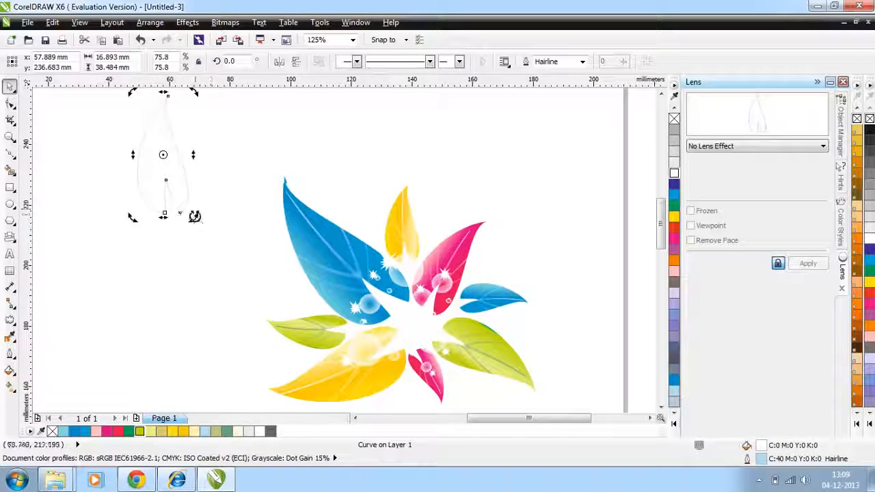
# Rotate the plain white leaf, send it behind the large blue leaf and enlarge it to about 68 × 71 mm.
pyautogui.moveTo(194, 217); pyautogui.dragTo(260, 185)
pyautogui.moveTo(171, 155); pyautogui.dragTo(296, 190)
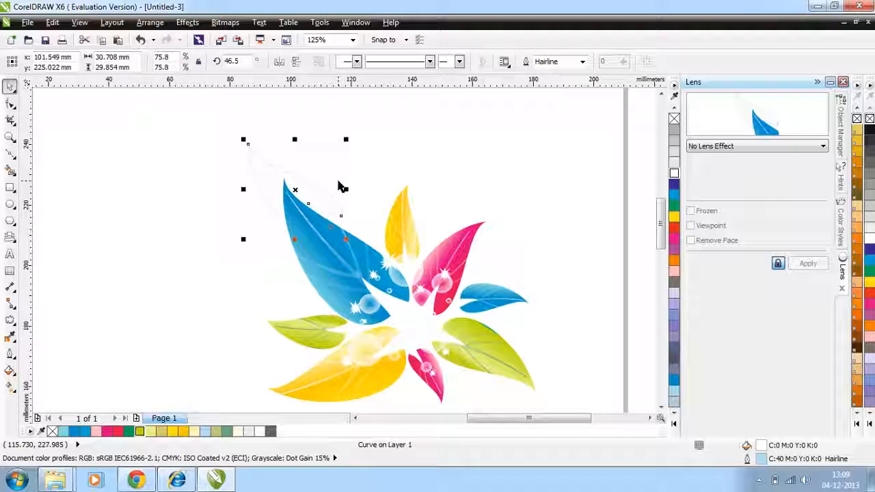
pyautogui.hotkey('shift', 'pagedown')
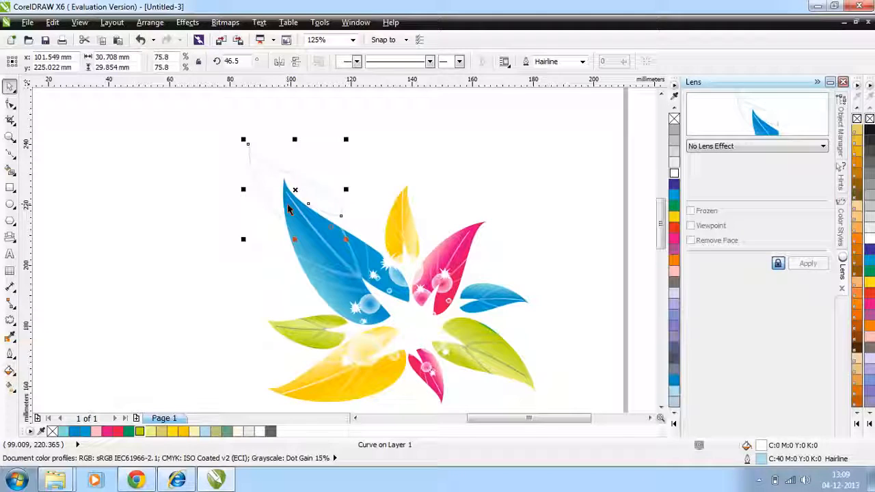
pyautogui.moveTo(346, 240); pyautogui.dragTo(418, 326)
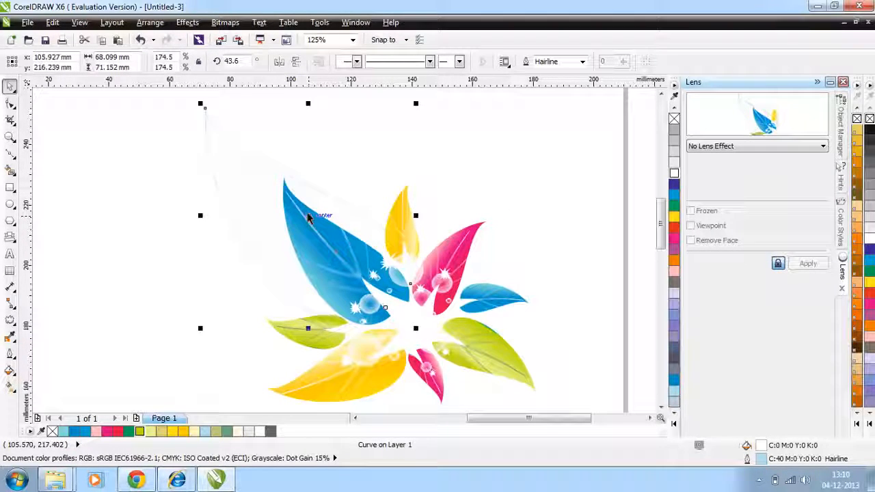
# Place a copy of the white leaf behind the small green leaf on the flower's left, shrunk to about 43 × 45 mm.
pyautogui.moveTo(308, 215); pyautogui.dragTo(213, 251)
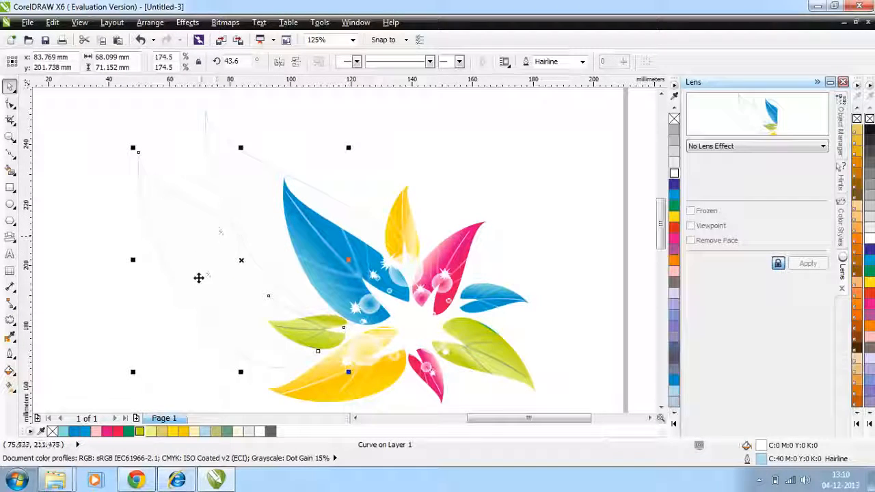
pyautogui.moveTo(132, 146); pyautogui.dragTo(206, 229)
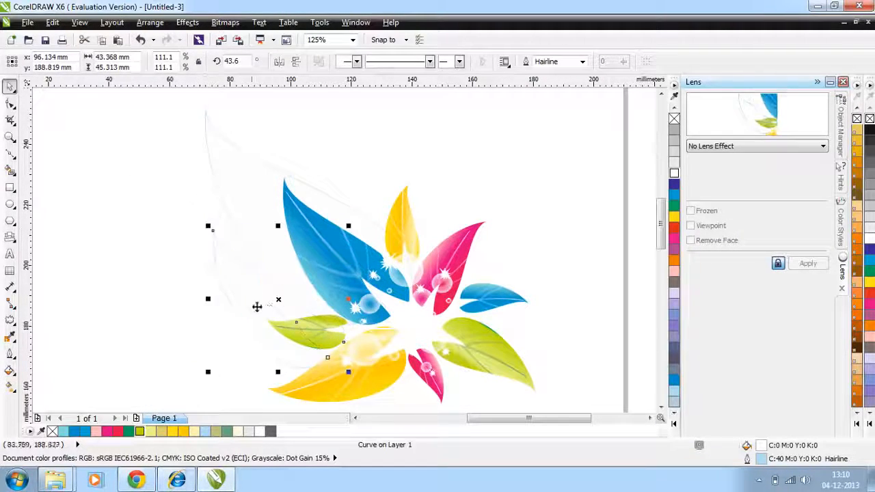
pyautogui.click(273, 301)
pyautogui.click(175, 284)
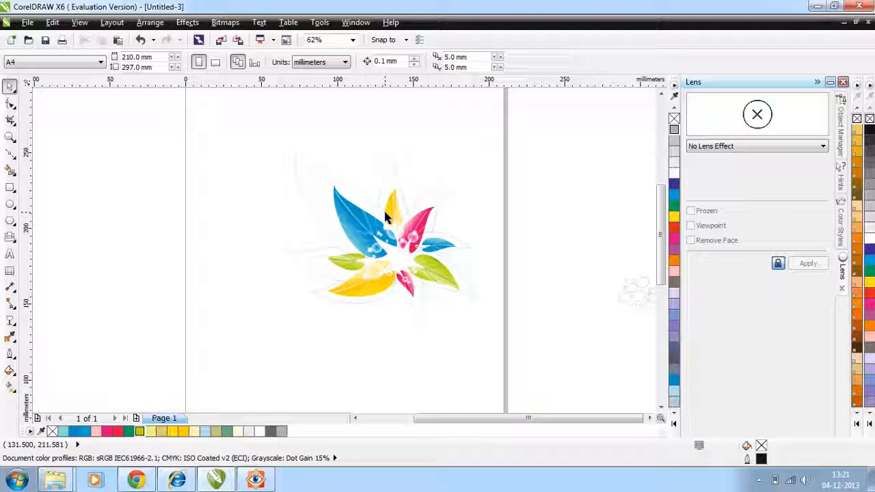
# Draw a rectangle about 287 × 170 mm around the flower, colour its fill and outline 10% black, and send it to the back.
pyautogui.click(8, 190)
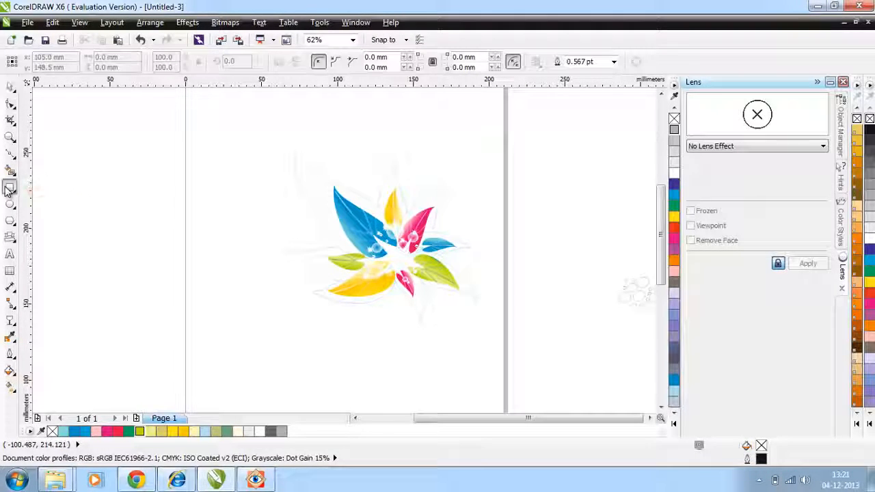
pyautogui.moveTo(53, 102); pyautogui.dragTo(491, 361)
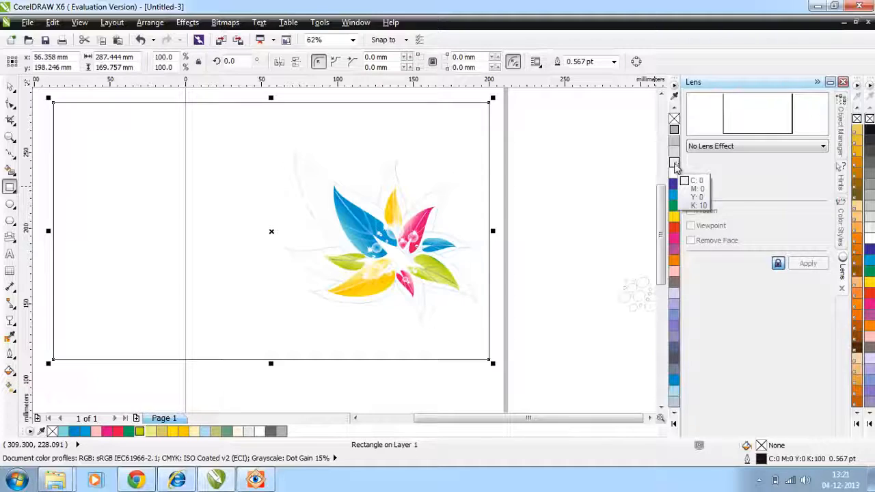
pyautogui.click(673, 165)
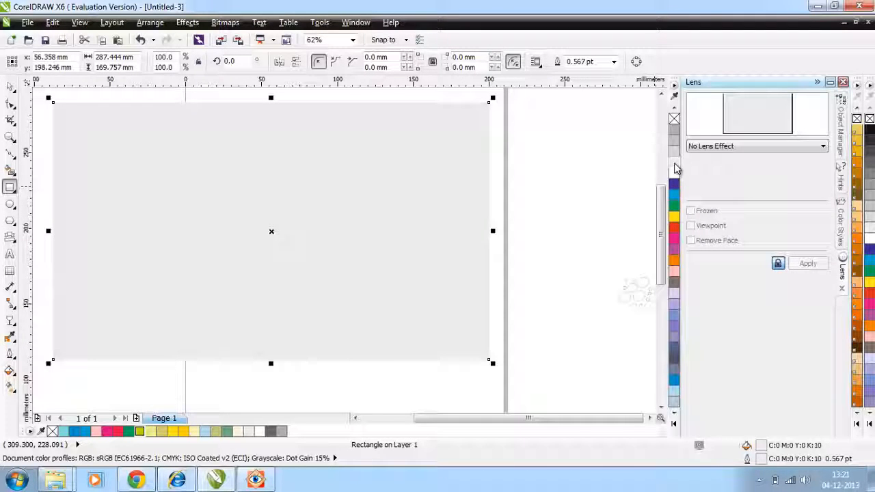
pyautogui.hotkey('shift', 'pagedown')
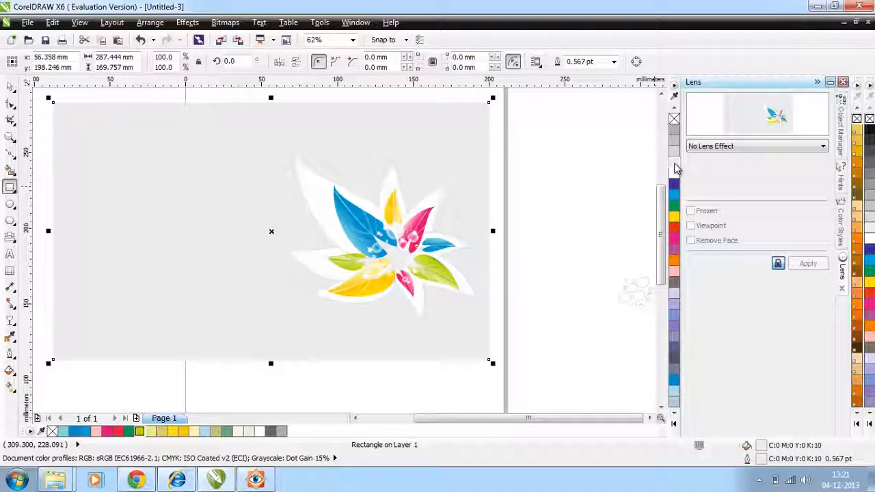
pyautogui.click(11, 87)
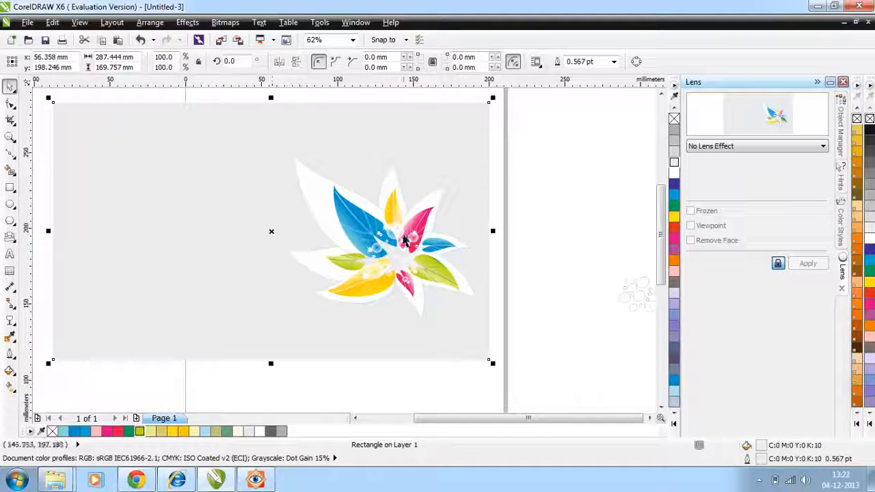
pyautogui.click(406, 245)
pyautogui.click(515, 241)
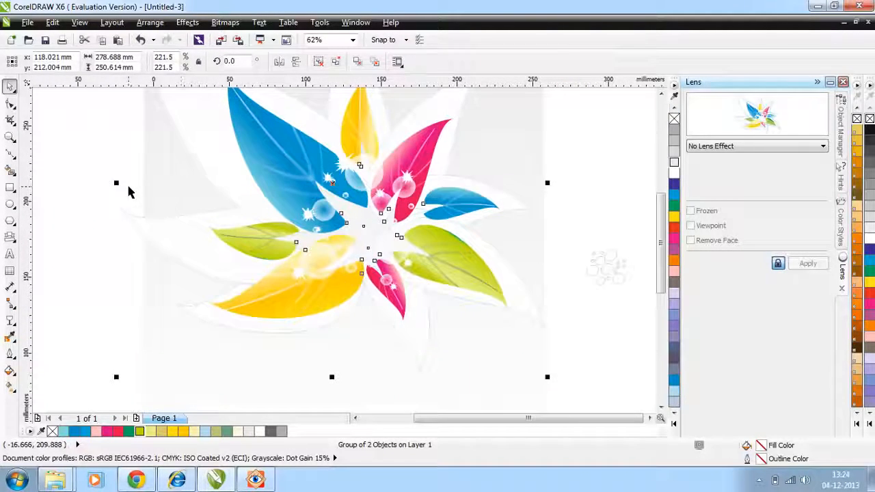
# Place the group of 15 pale blue circles over the large blue leaf, scale it to about 49 × 43 mm and shift it downwards.
pyautogui.moveTo(601, 273); pyautogui.dragTo(292, 183)
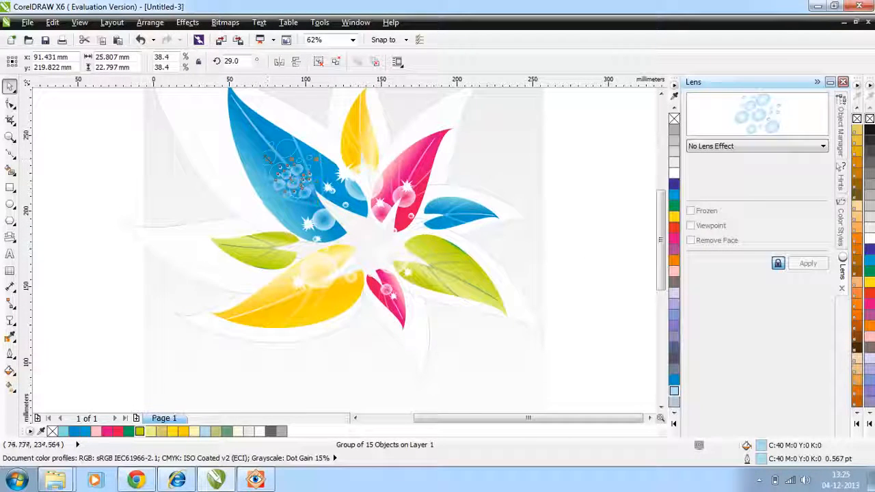
pyautogui.moveTo(267, 158); pyautogui.dragTo(232, 127)
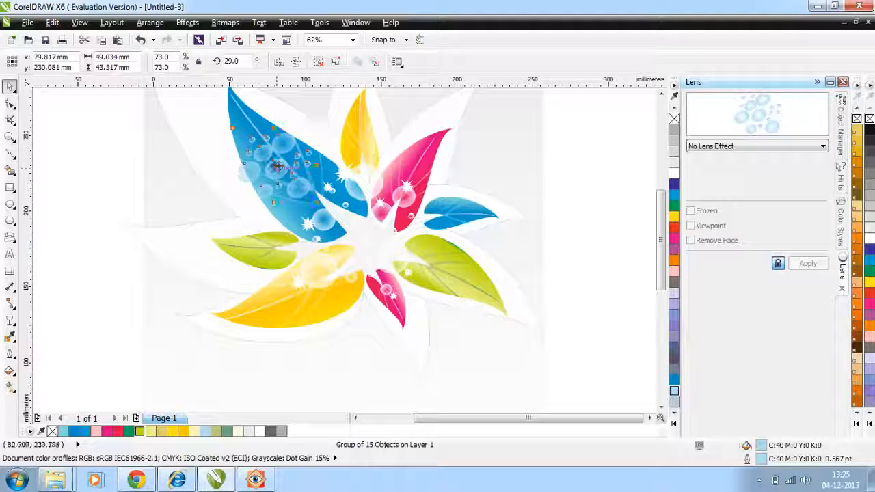
pyautogui.moveTo(277, 166); pyautogui.dragTo(267, 205)
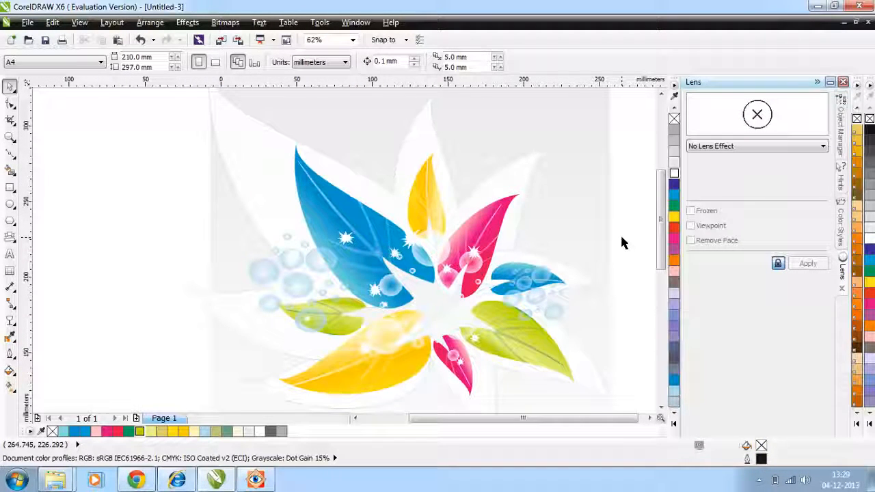
pyautogui.hscroll(3, 622, 242)
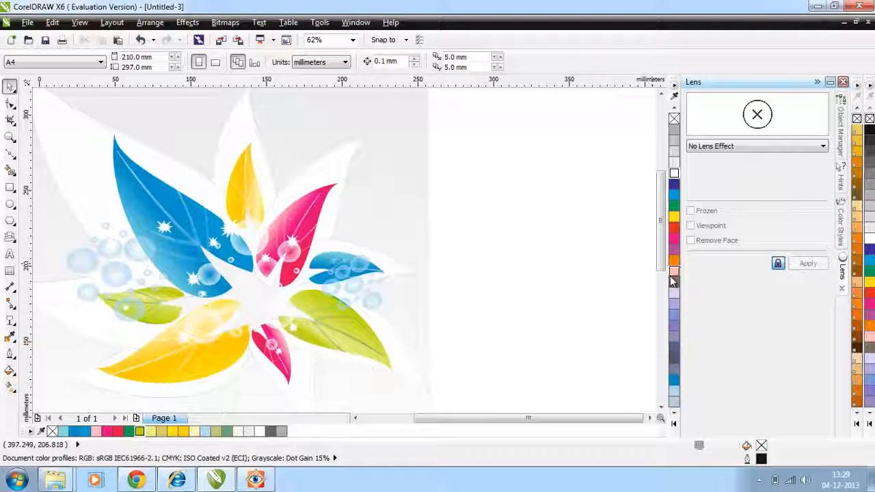
pyautogui.moveTo(581, 420); pyautogui.dragTo(566, 422)
pyautogui.scroll(-2, 642, 309)
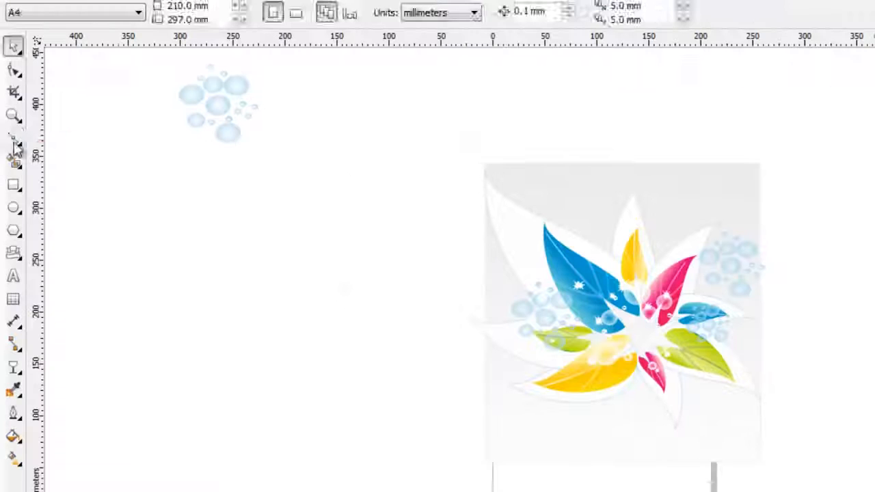
# Draw a closed narrow triangle about 200 mm tall and 25 mm wide in the empty area below the spare bubble group.
pyautogui.press('F5')
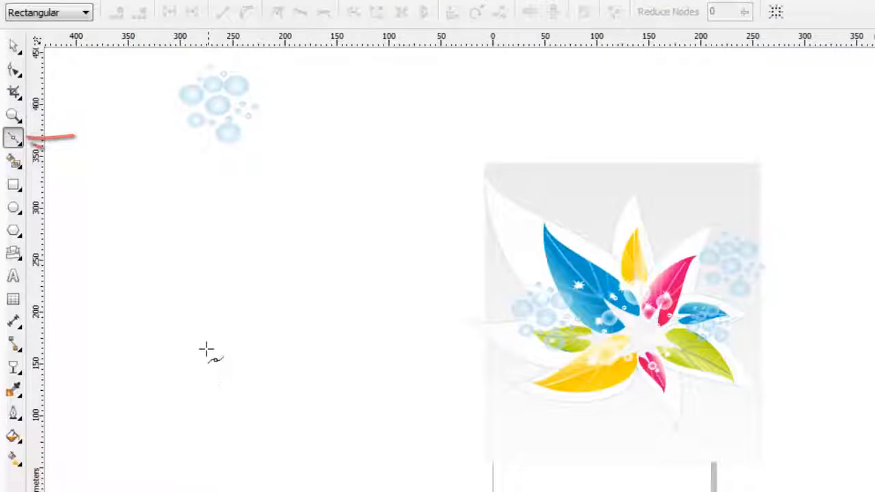
pyautogui.click(229, 376)
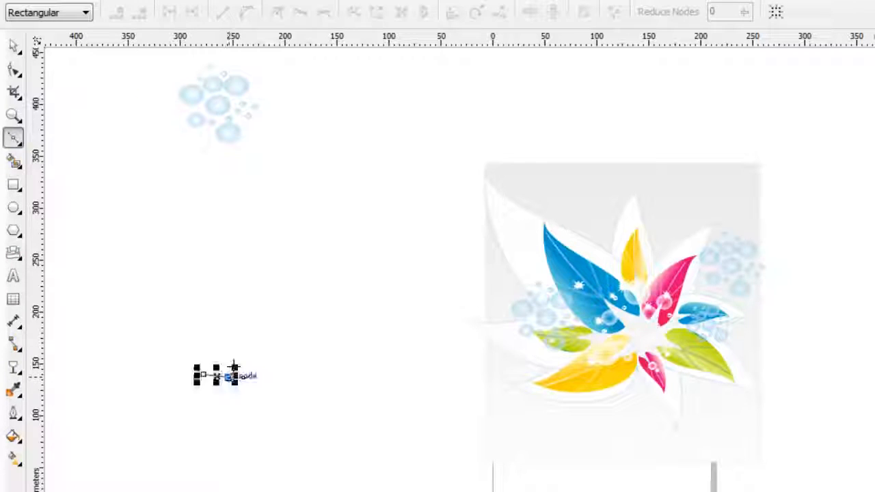
pyautogui.click(212, 170)
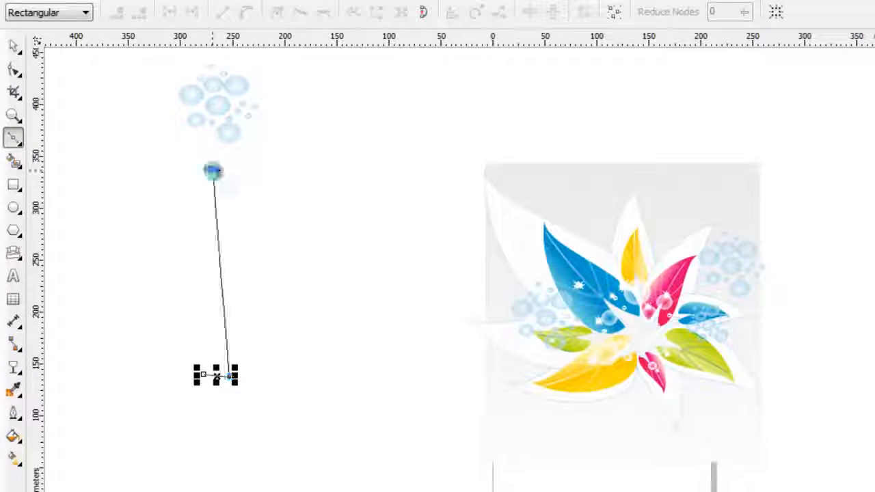
pyautogui.click(203, 374)
# Convert the triangle's right side to a curve and bend it into an S, bowed left near the tip and right near the base.
pyautogui.click(14, 70)
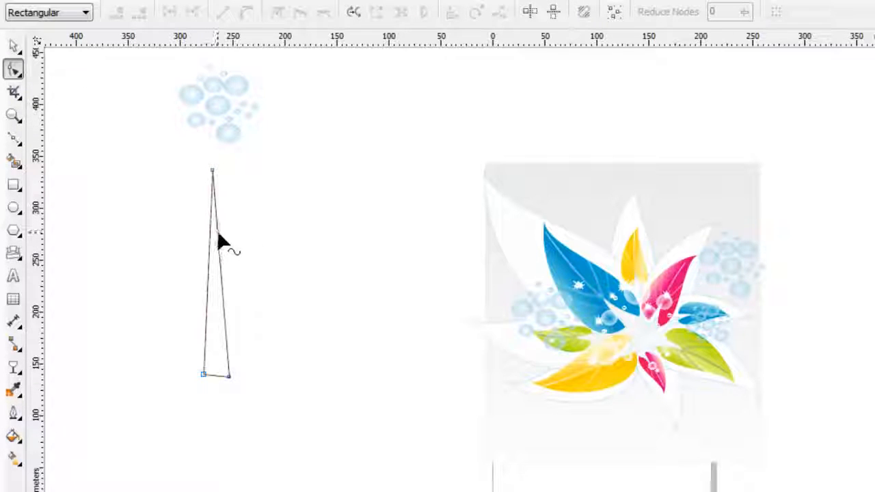
pyautogui.click(218, 234)
pyautogui.rightClick(217, 233)
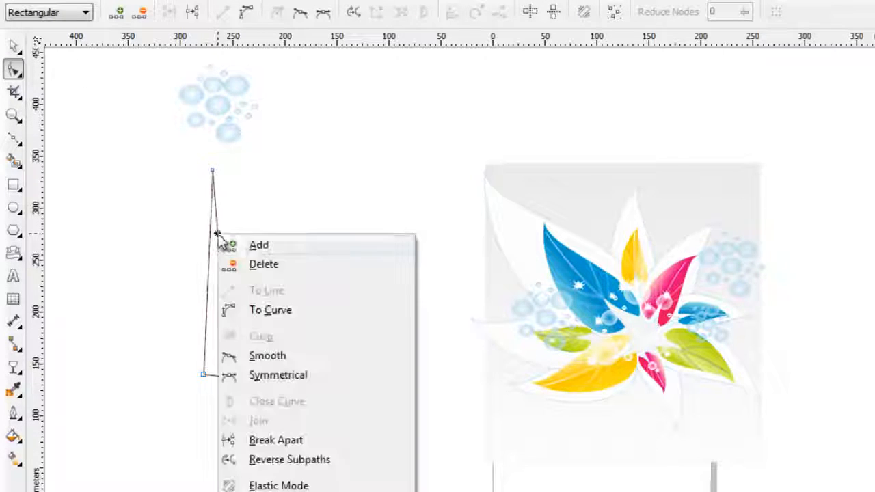
pyautogui.click(263, 310)
pyautogui.moveTo(218, 237); pyautogui.dragTo(195, 214)
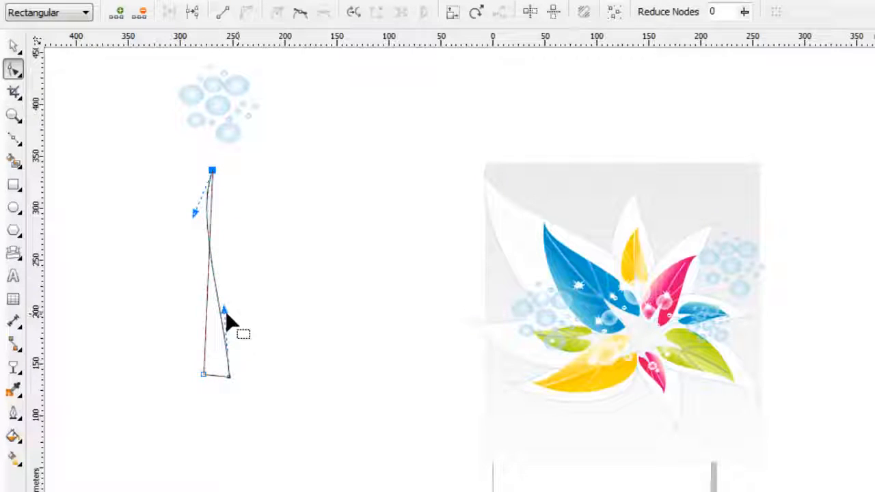
pyautogui.moveTo(226, 314); pyautogui.dragTo(267, 317)
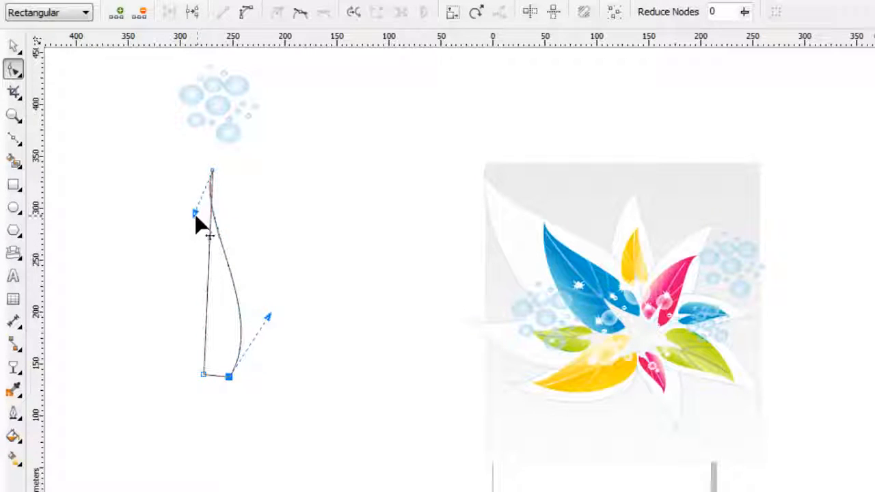
pyautogui.moveTo(194, 215); pyautogui.dragTo(171, 205)
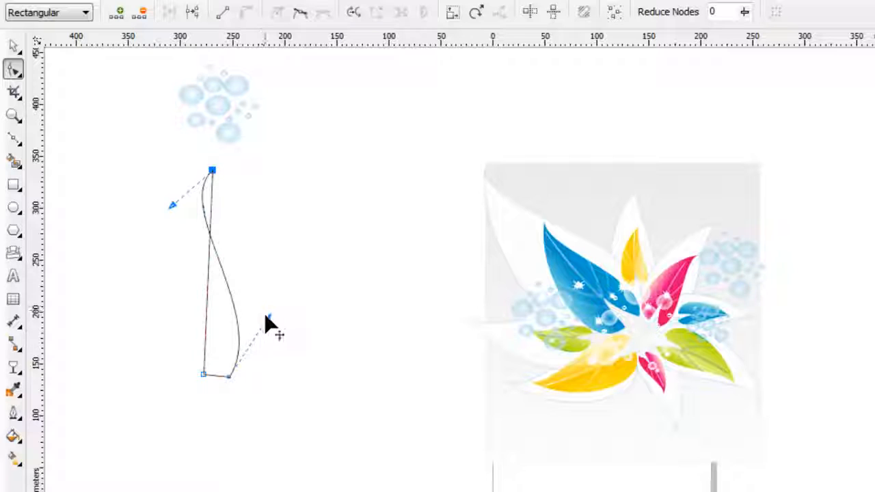
pyautogui.moveTo(267, 321); pyautogui.dragTo(278, 325)
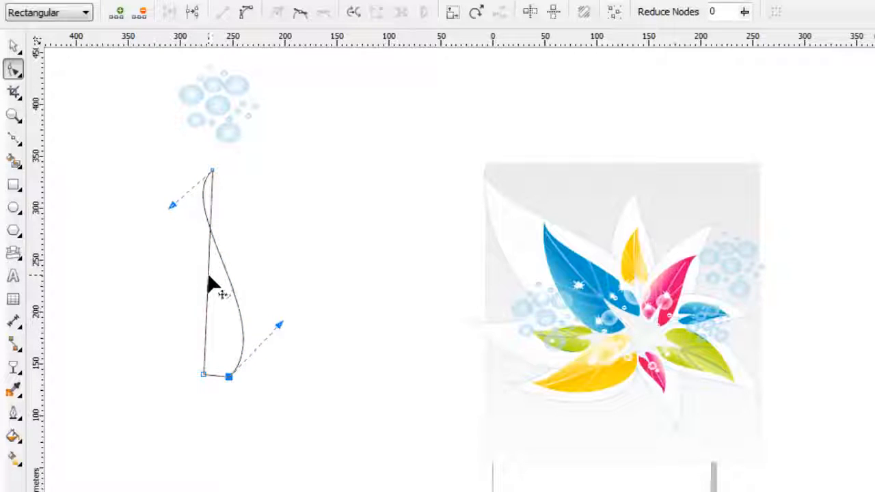
# Convert the triangle's left side to a curve and bow it outwards to give the shape a leaf outline.
pyautogui.rightClick(210, 280)
pyautogui.click(264, 352)
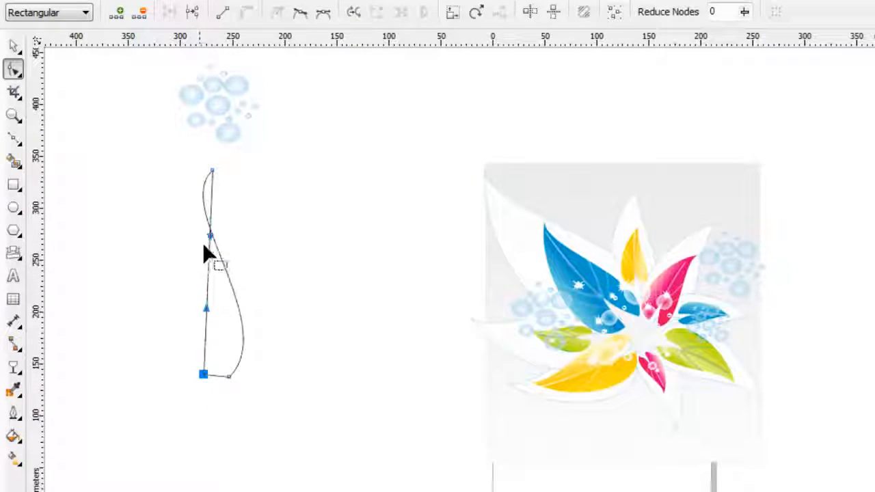
pyautogui.moveTo(210, 243); pyautogui.dragTo(180, 254)
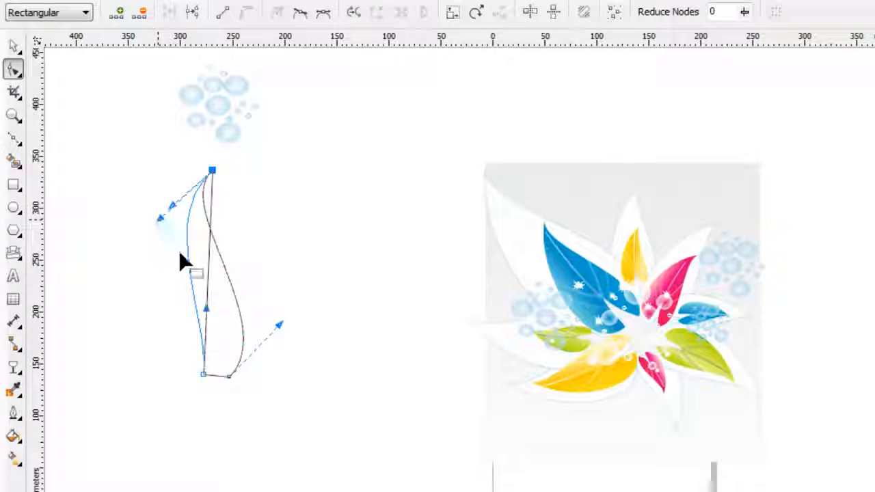
pyautogui.moveTo(206, 306); pyautogui.dragTo(133, 369)
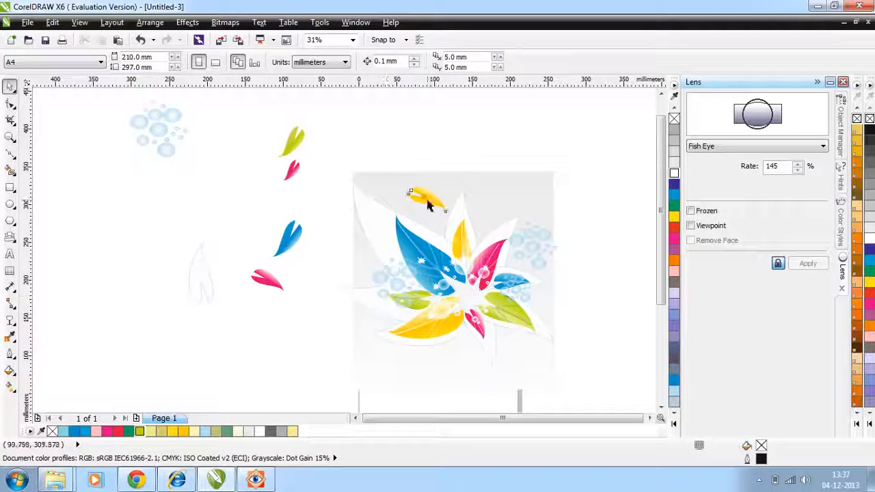
# Move the small yellow leaf slightly up and left on the grey background above the large blue leaf.
pyautogui.moveTo(420, 195)
pyautogui.mouseDown()
pyautogui.moveTo(363, 117)
pyautogui.moveTo(410, 166)
pyautogui.moveTo(408, 183)
pyautogui.mouseUp()
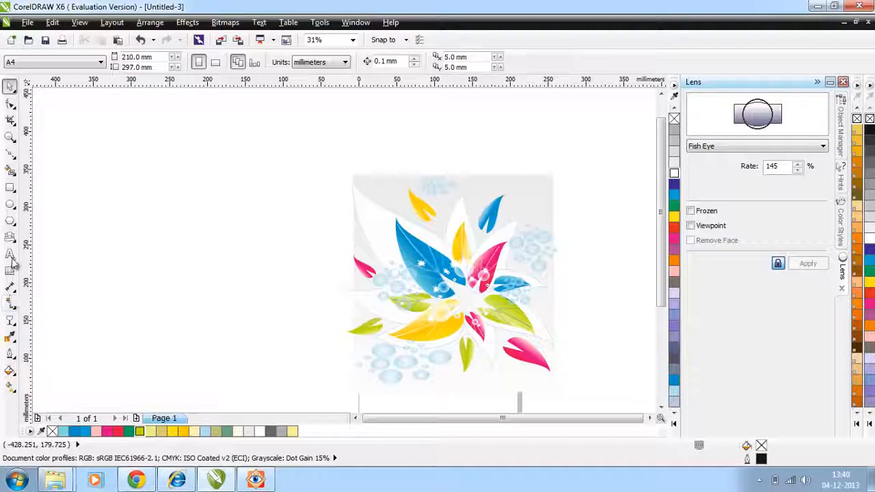
# Draw two spiky burst shapes in the grey background's upper corners, about 21 × 13 mm at the right and 15 × 10 mm at the left.
pyautogui.click(11, 239)
pyautogui.click(318, 62)
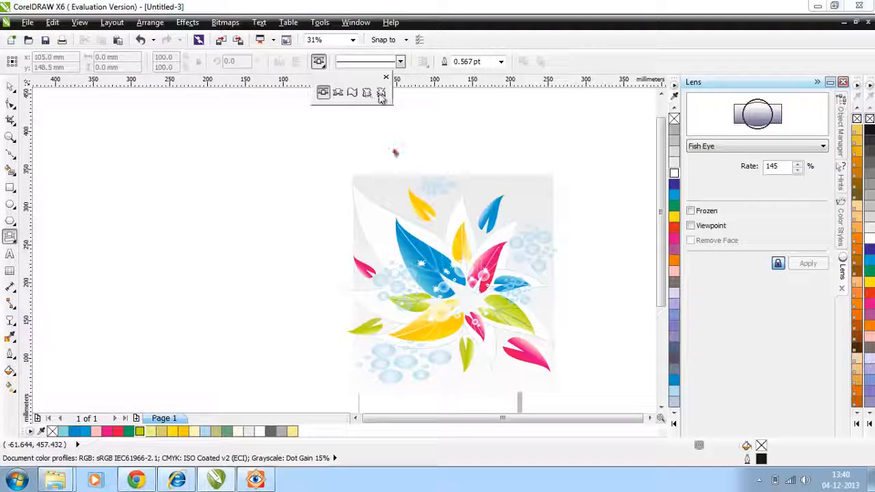
pyautogui.click(382, 93)
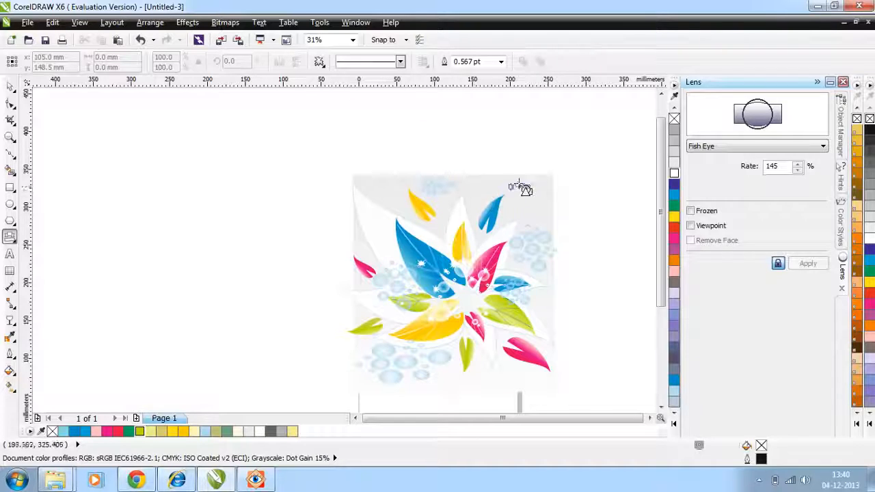
pyautogui.moveTo(512, 180); pyautogui.dragTo(540, 200)
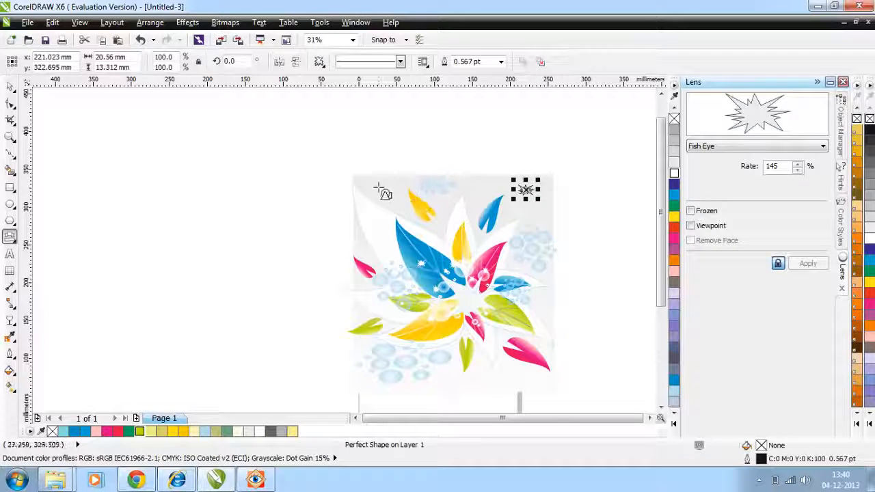
pyautogui.moveTo(388, 190); pyautogui.dragTo(389, 193)
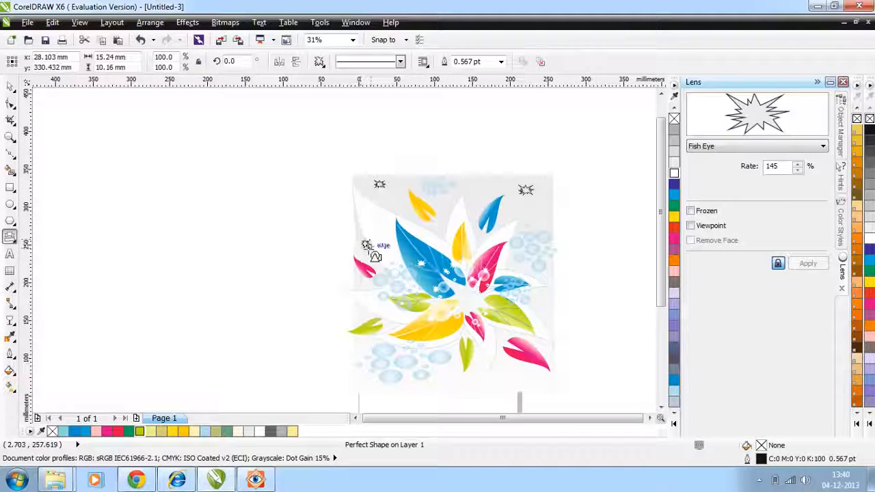